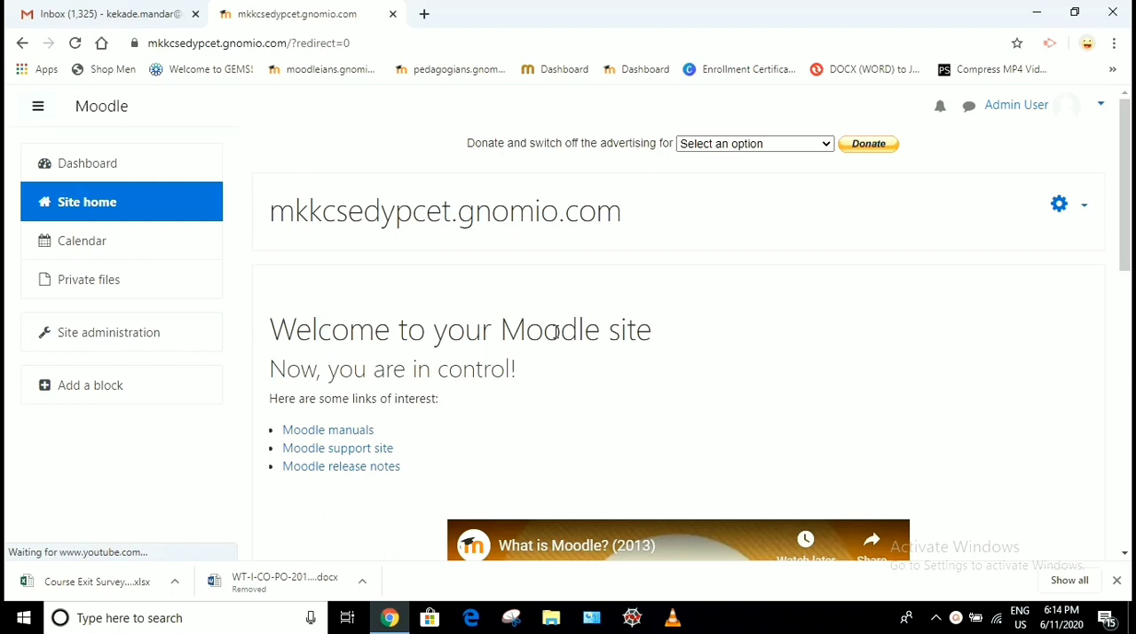
Open the OOP course from the available courses on the site home page
{"action": "scroll", "coordinate": [555, 331], "scroll_direction": "down", "scroll_amount": 4}
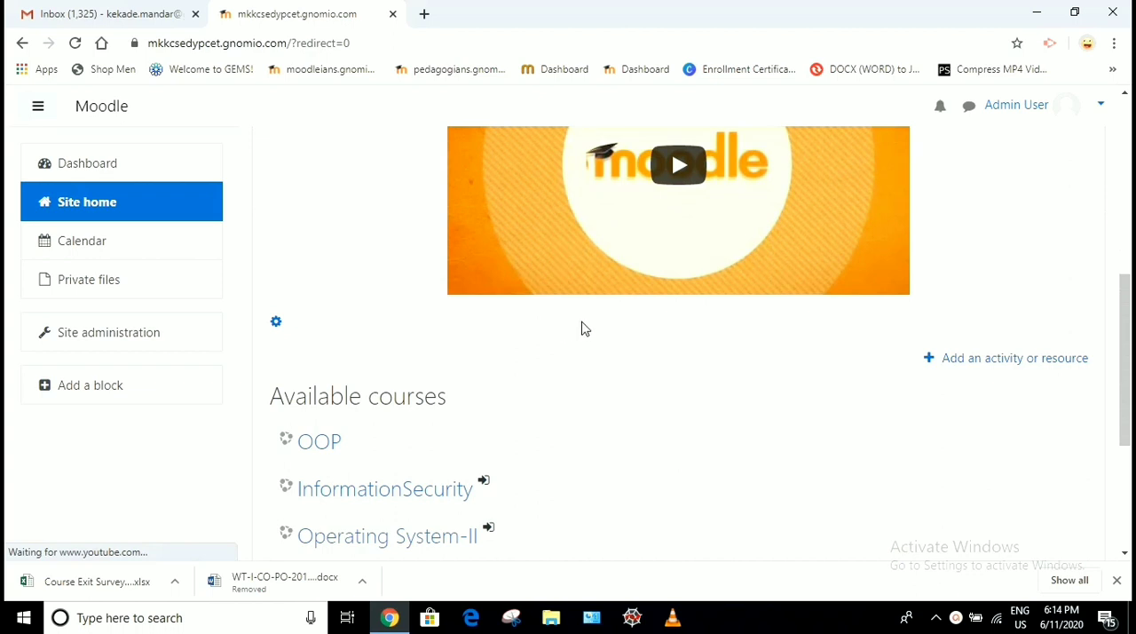
{"action": "scroll", "coordinate": [581, 328], "scroll_direction": "down", "scroll_amount": 2}
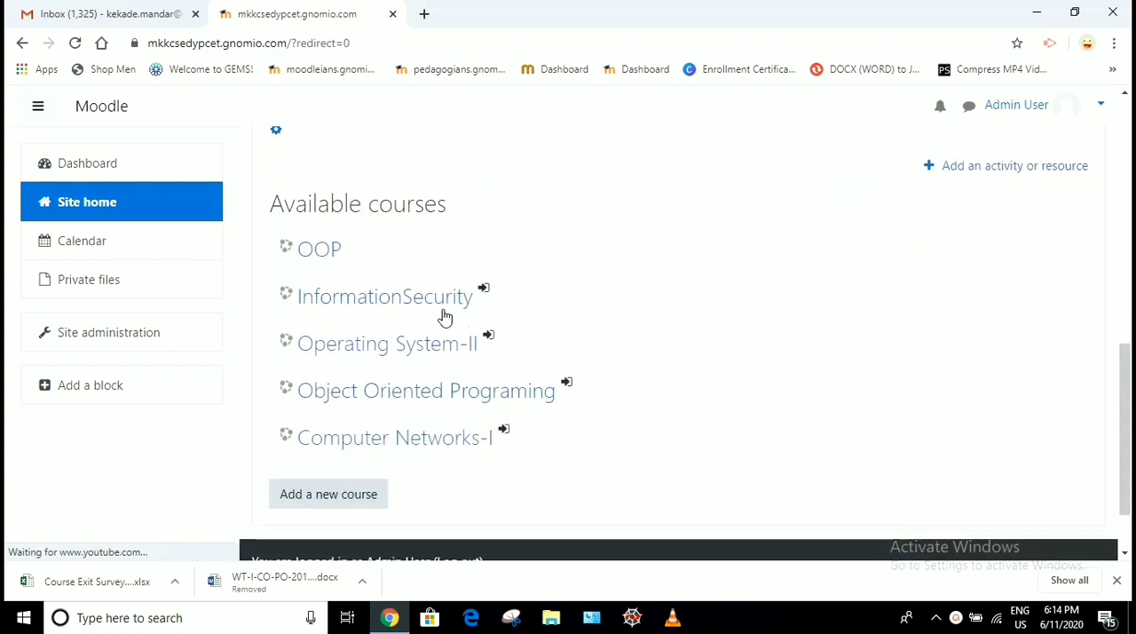
{"action": "left_click", "coordinate": [319, 254]}
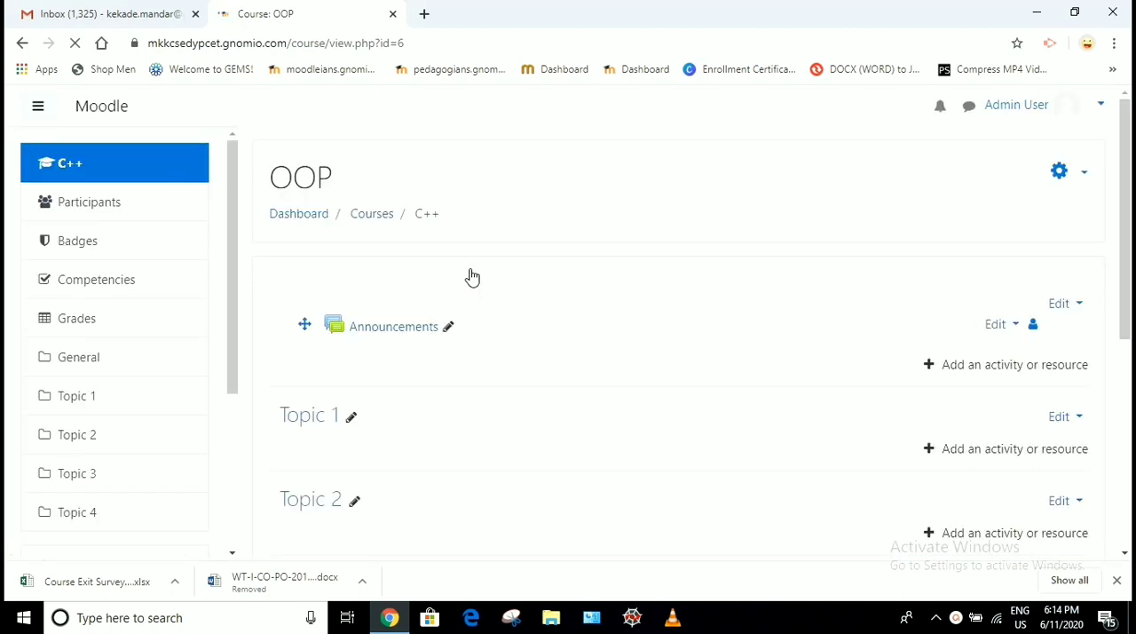
{"action": "scroll", "coordinate": [609, 298], "scroll_direction": "down", "scroll_amount": 1}
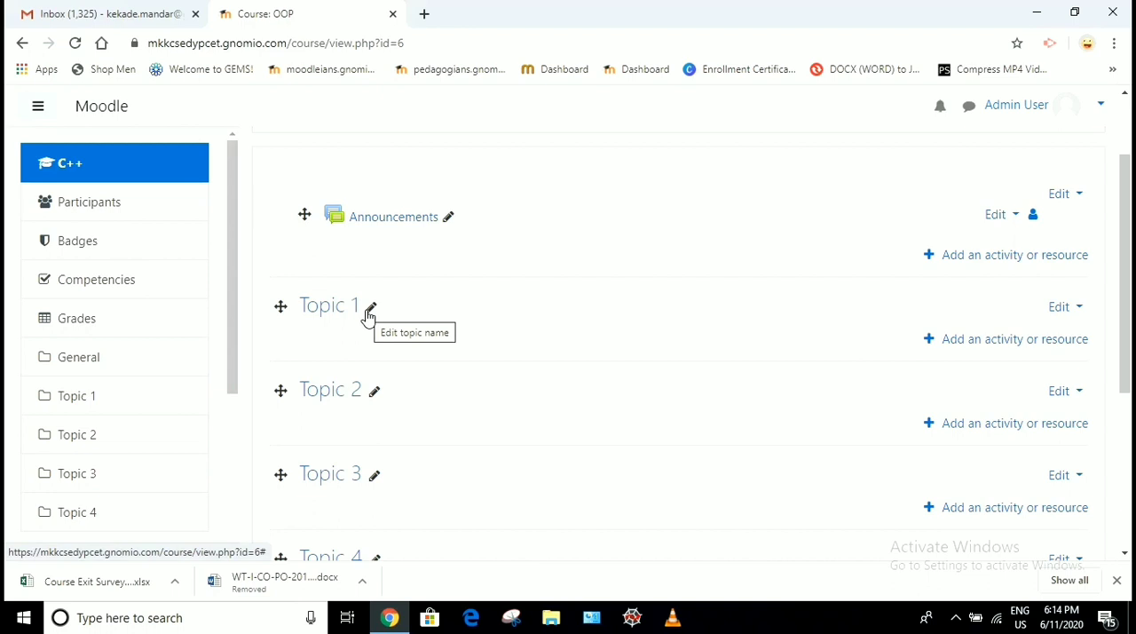
{"action": "scroll", "coordinate": [839, 253], "scroll_direction": "up", "scroll_amount": 2}
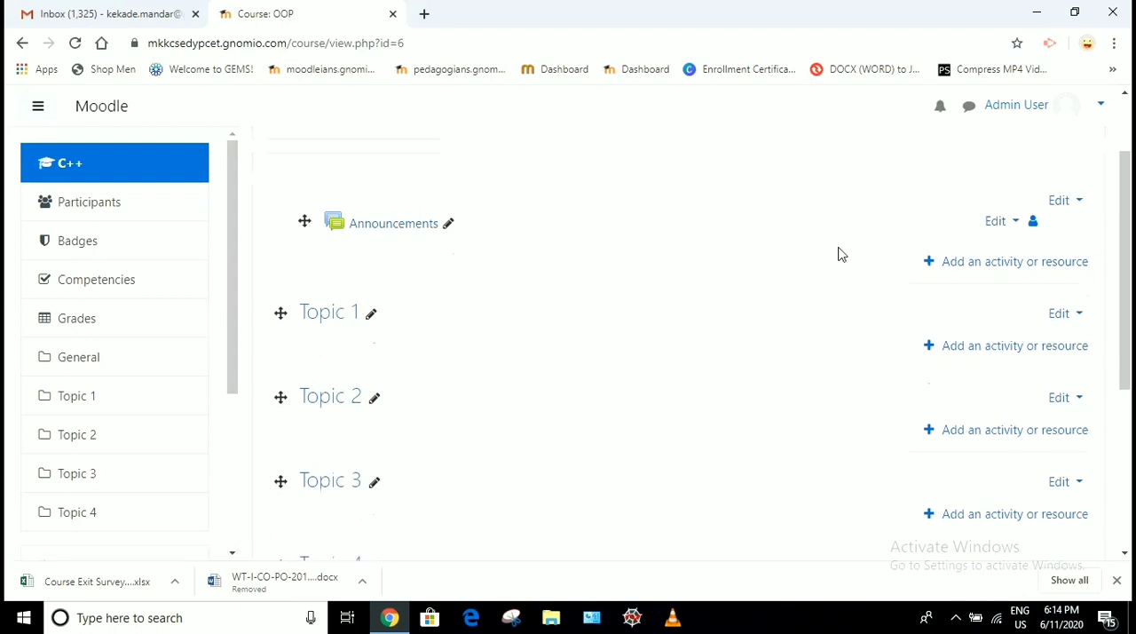
{"action": "left_click", "coordinate": [1084, 175]}
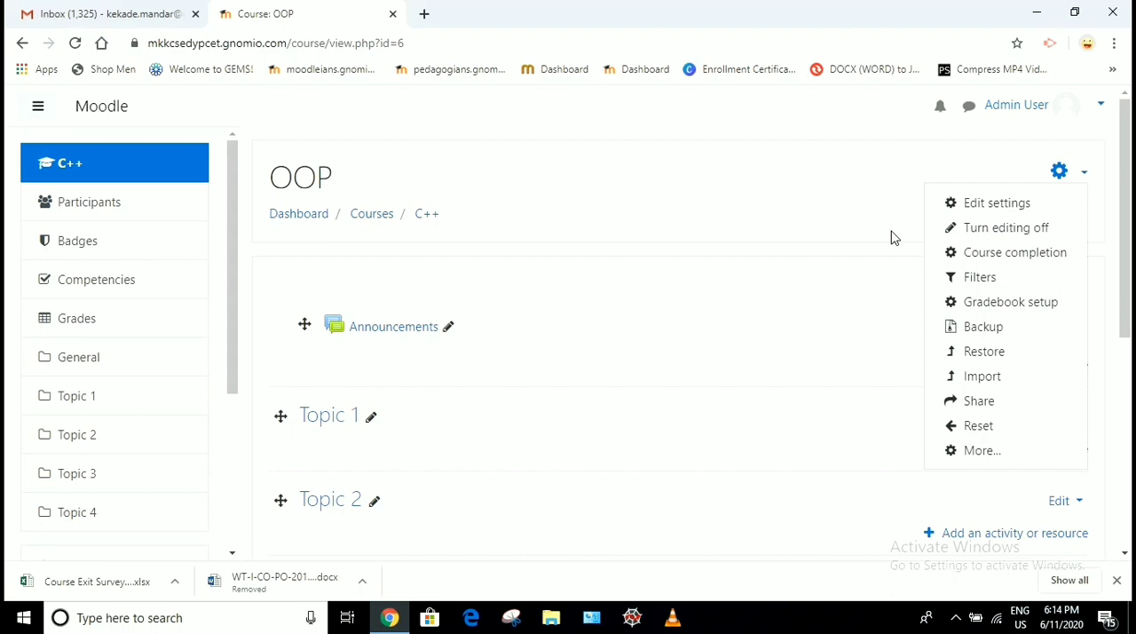
{"action": "left_click", "coordinate": [698, 181]}
Rename the Topic 1 section as "Introduction to OOP"
{"action": "scroll", "coordinate": [568, 266], "scroll_direction": "down", "scroll_amount": 2}
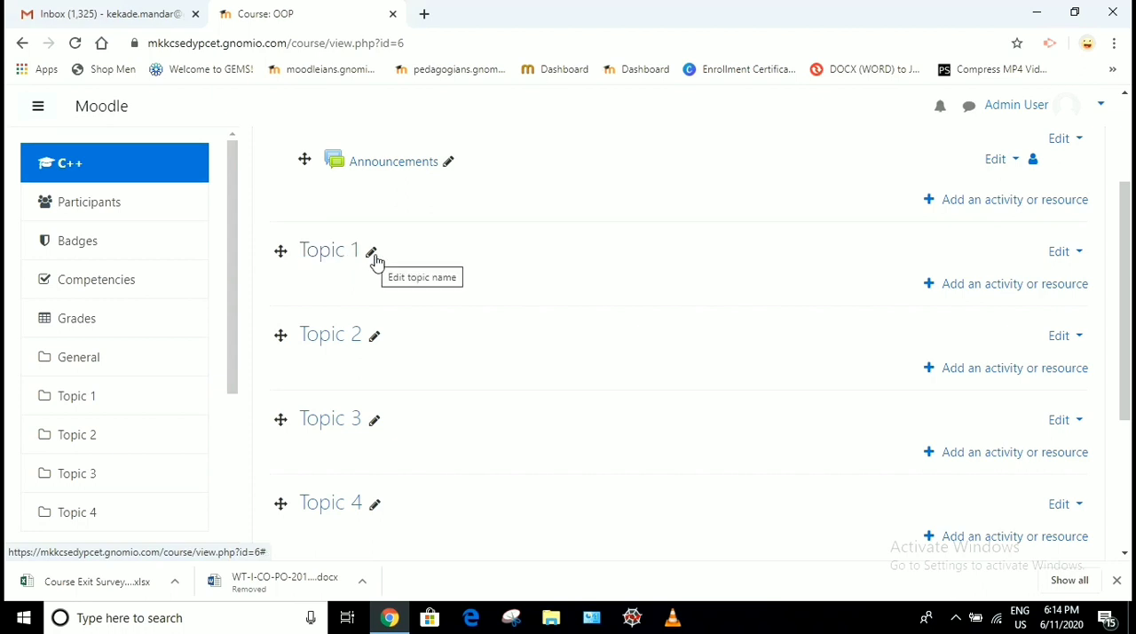
{"action": "left_click", "coordinate": [374, 257]}
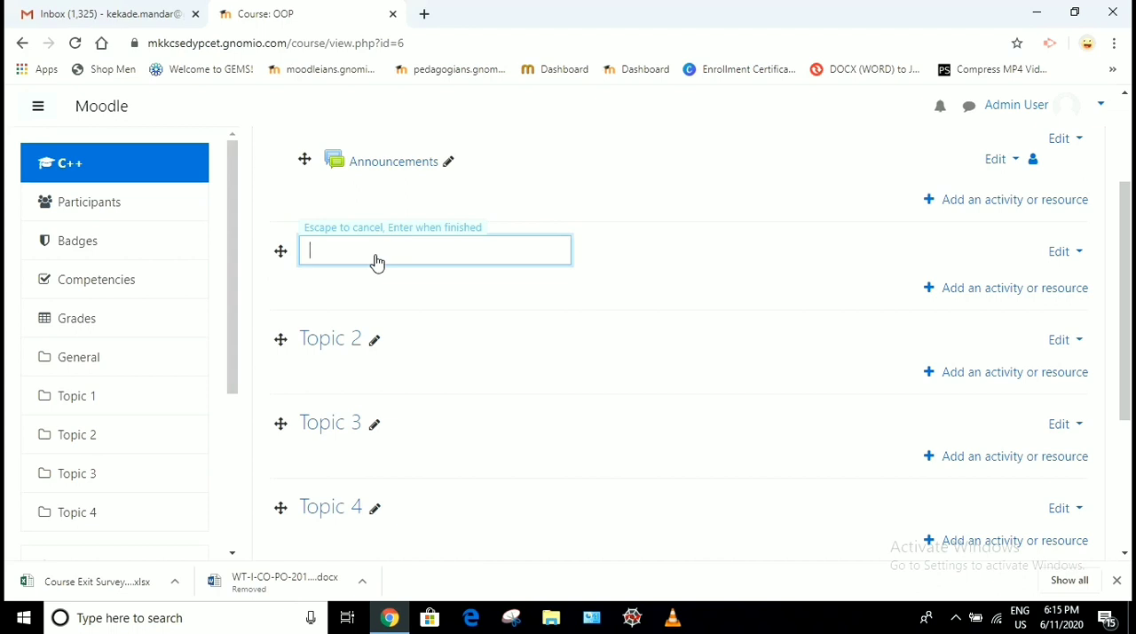
{"action": "type", "text": "Introduction to OOP"}
{"action": "key", "text": "Return"}
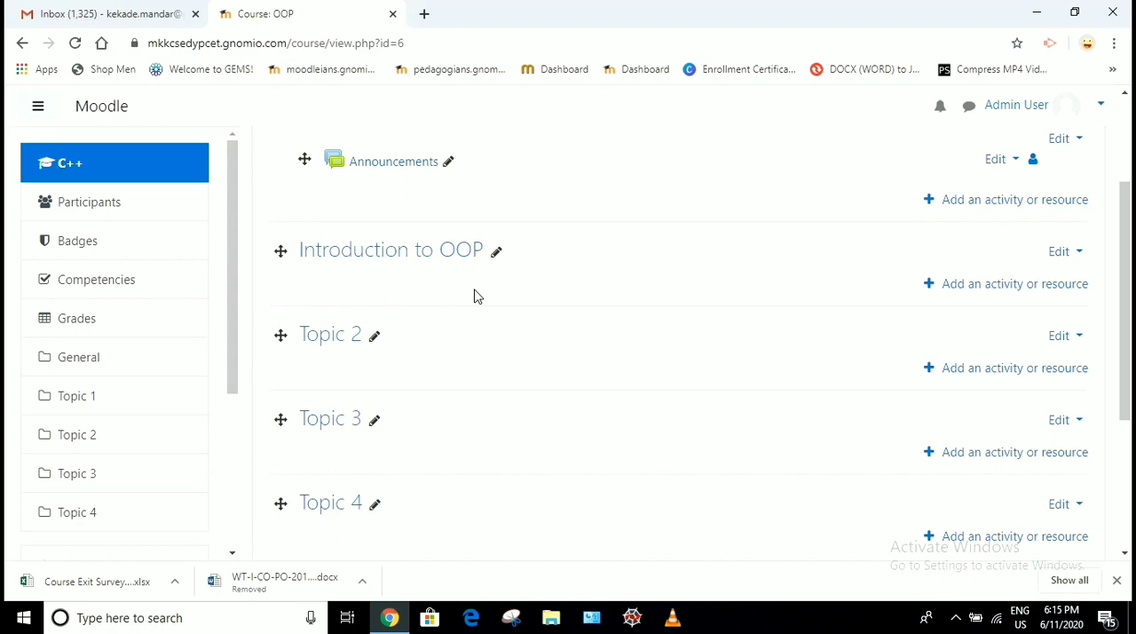
Rename the Topic 2 section as "Polymorphism"
{"action": "left_click", "coordinate": [373, 338]}
{"action": "type", "text": "P"}
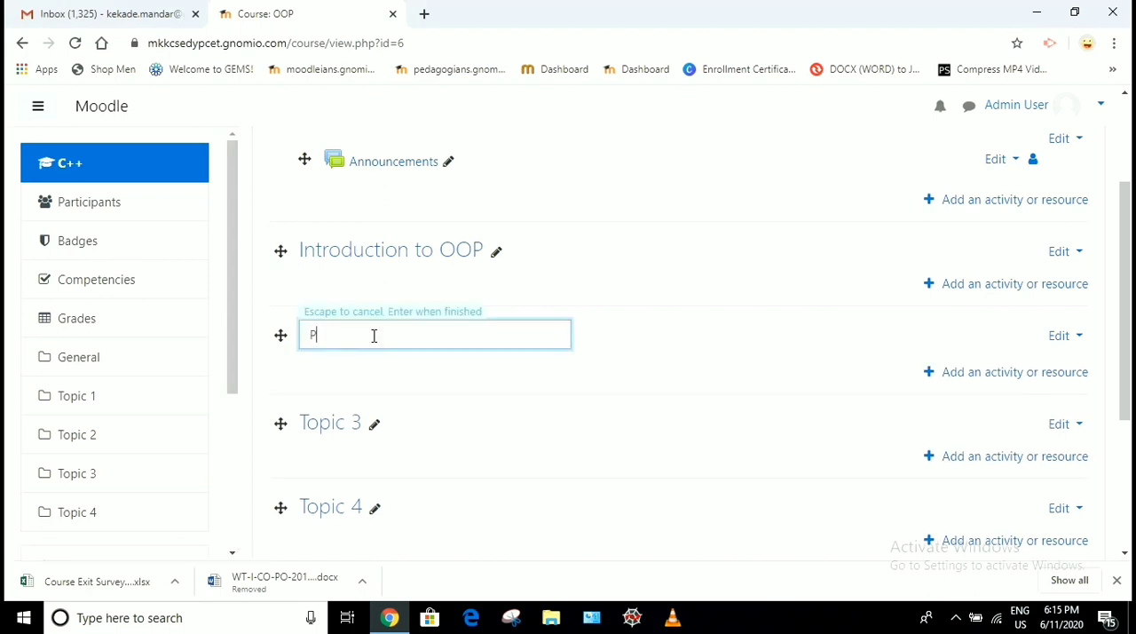
{"action": "type", "text": "olymorphism"}
{"action": "key", "text": "Return"}
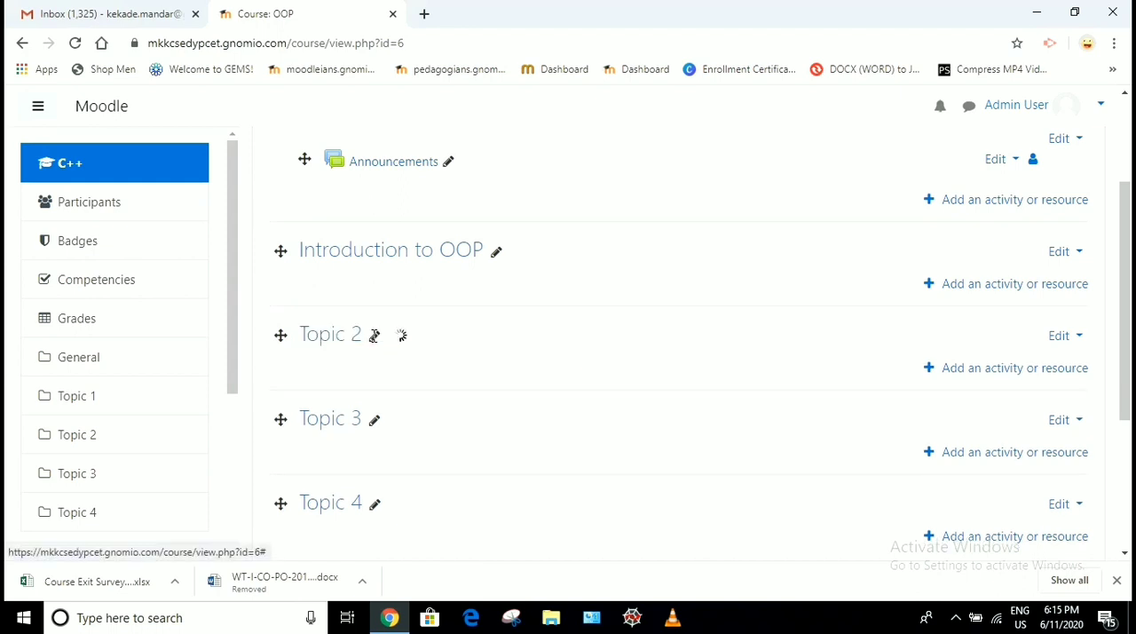
Rename the Topic 3 section as "Inheritance"
{"action": "left_click", "coordinate": [376, 421]}
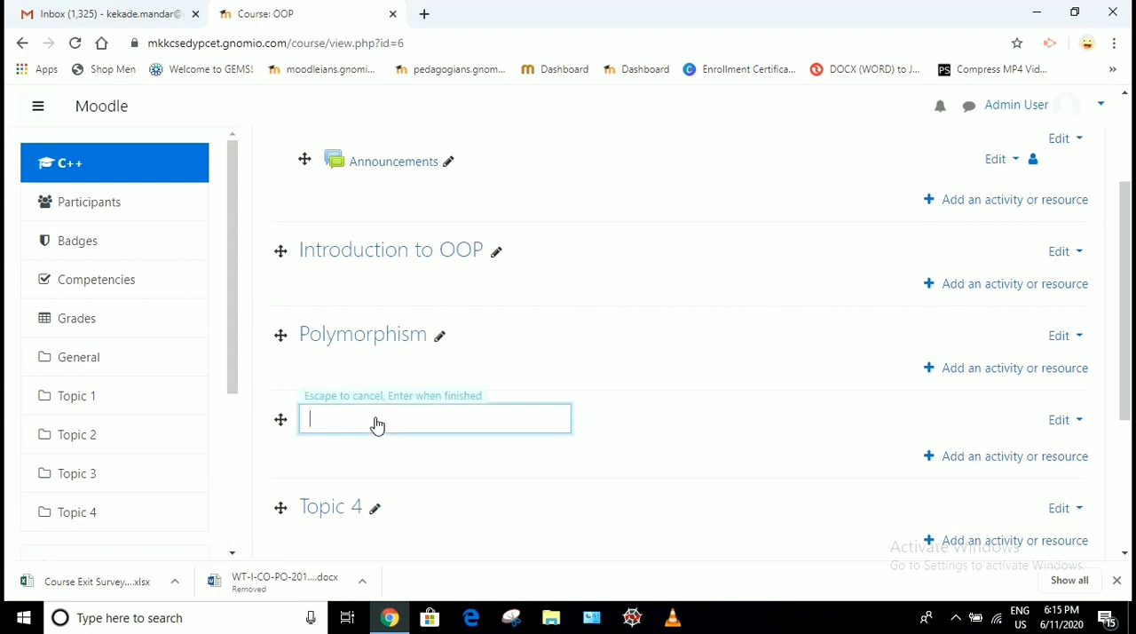
{"action": "type", "text": "Inheritance"}
{"action": "key", "text": "Return"}
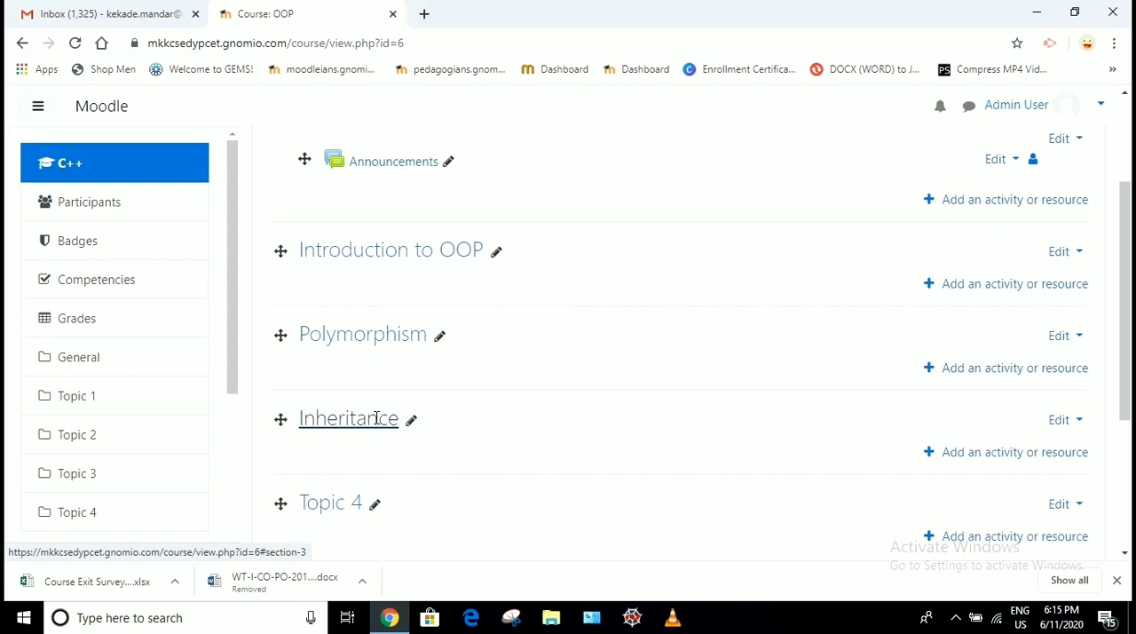
Add a File resource to the Introduction to OOP section
{"action": "scroll", "coordinate": [515, 329], "scroll_direction": "up", "scroll_amount": 2}
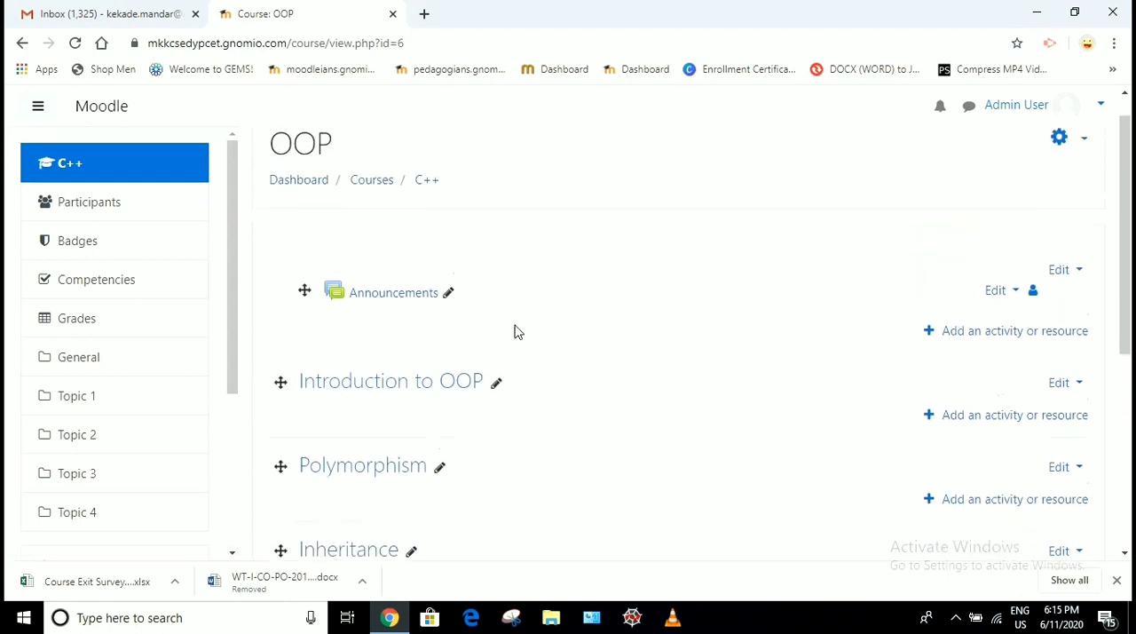
{"action": "scroll", "coordinate": [516, 330], "scroll_direction": "down", "scroll_amount": 1}
{"action": "scroll", "coordinate": [518, 331], "scroll_direction": "down", "scroll_amount": 1}
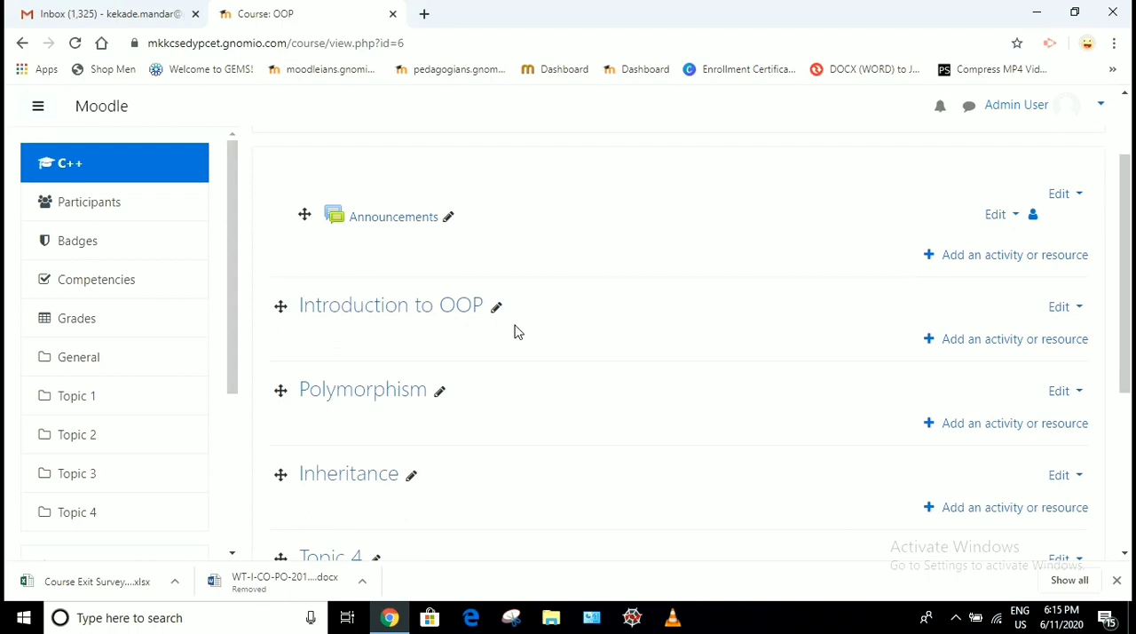
{"action": "left_click", "coordinate": [971, 352]}
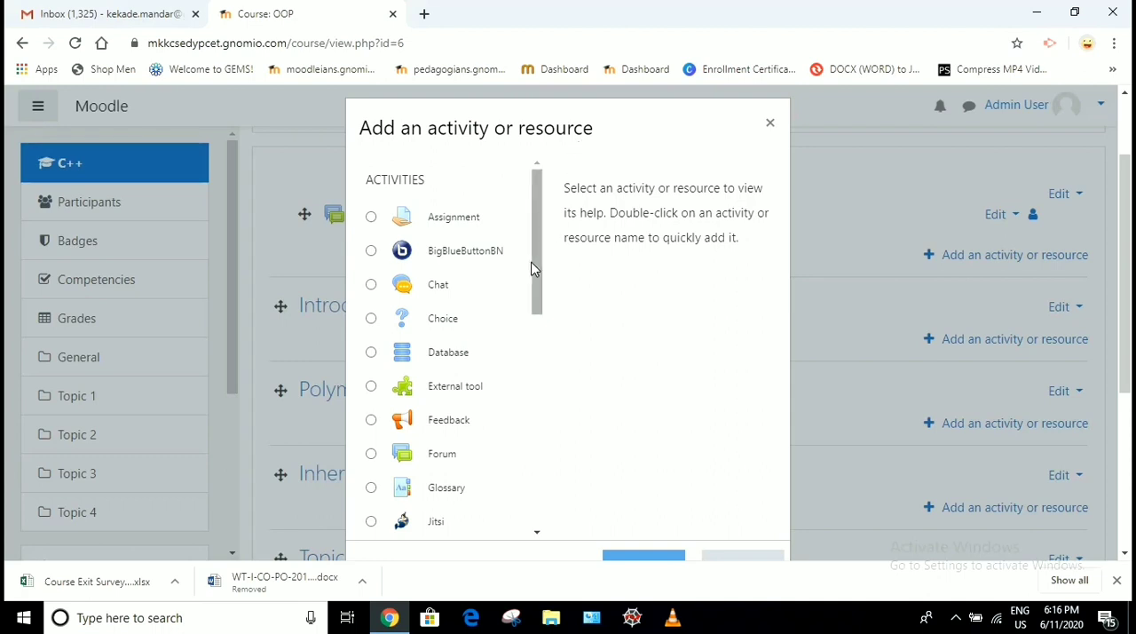
{"action": "left_click_drag", "start_coordinate": [538, 282], "coordinate": [532, 490]}
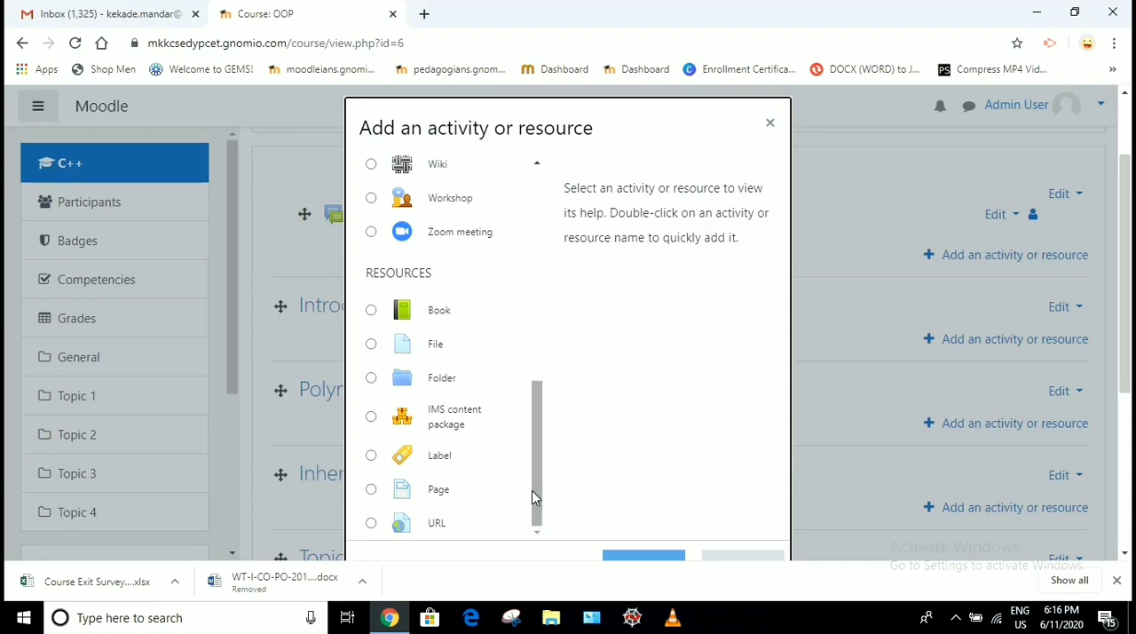
{"action": "left_click", "coordinate": [402, 349]}
{"action": "scroll", "coordinate": [914, 387], "scroll_direction": "down", "scroll_amount": 3}
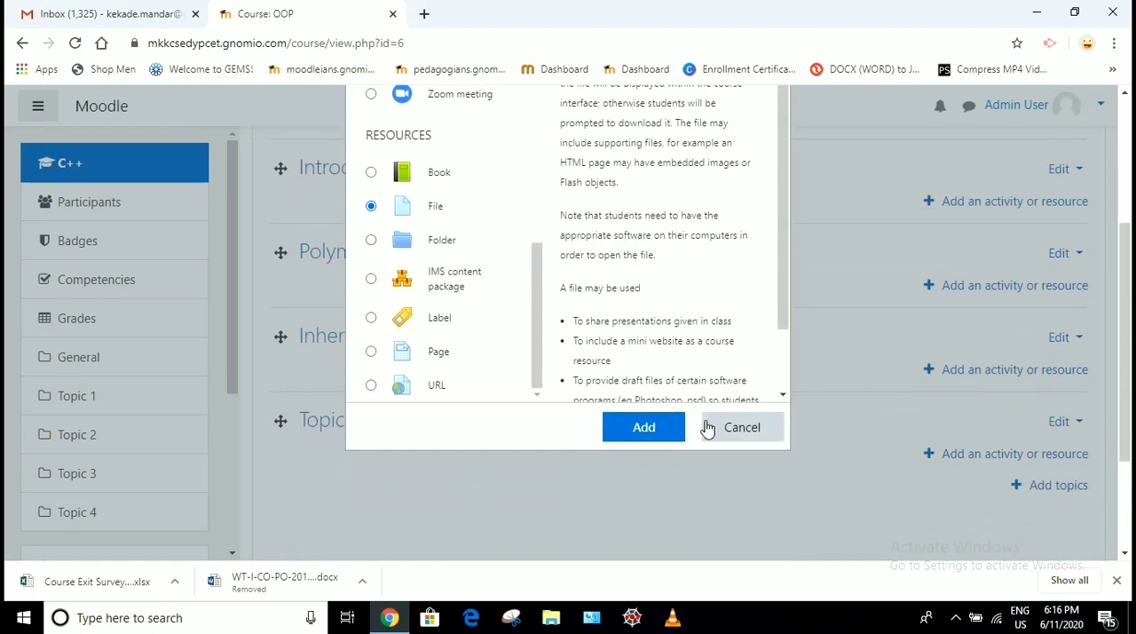
{"action": "left_click", "coordinate": [673, 428]}
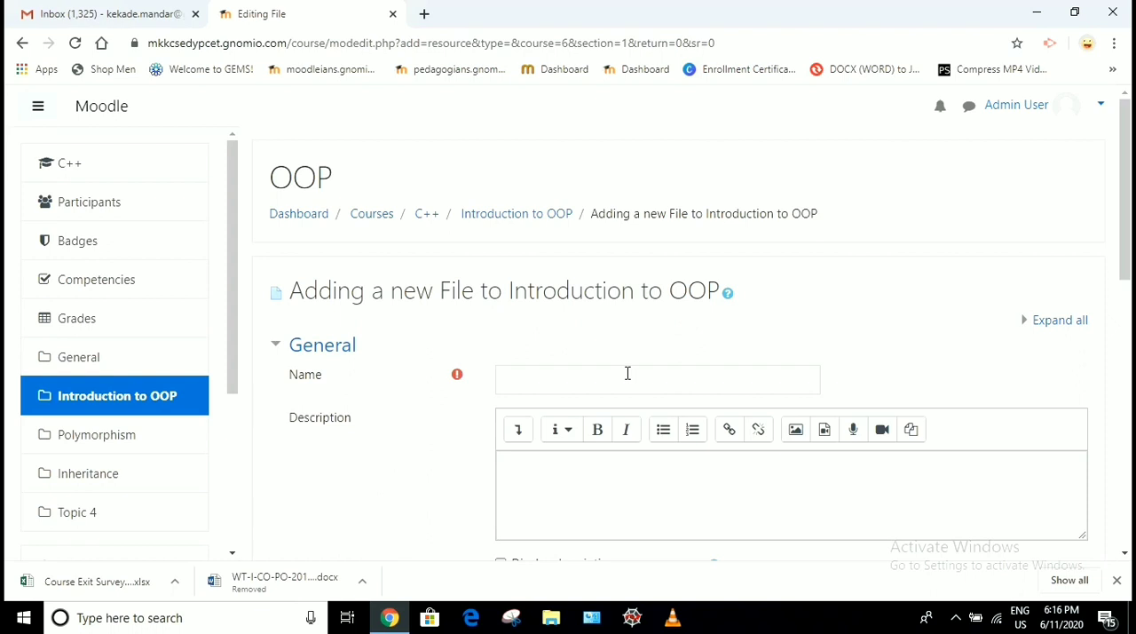
Name the new file resource "Difference between C & C++"
{"action": "left_click", "coordinate": [558, 379]}
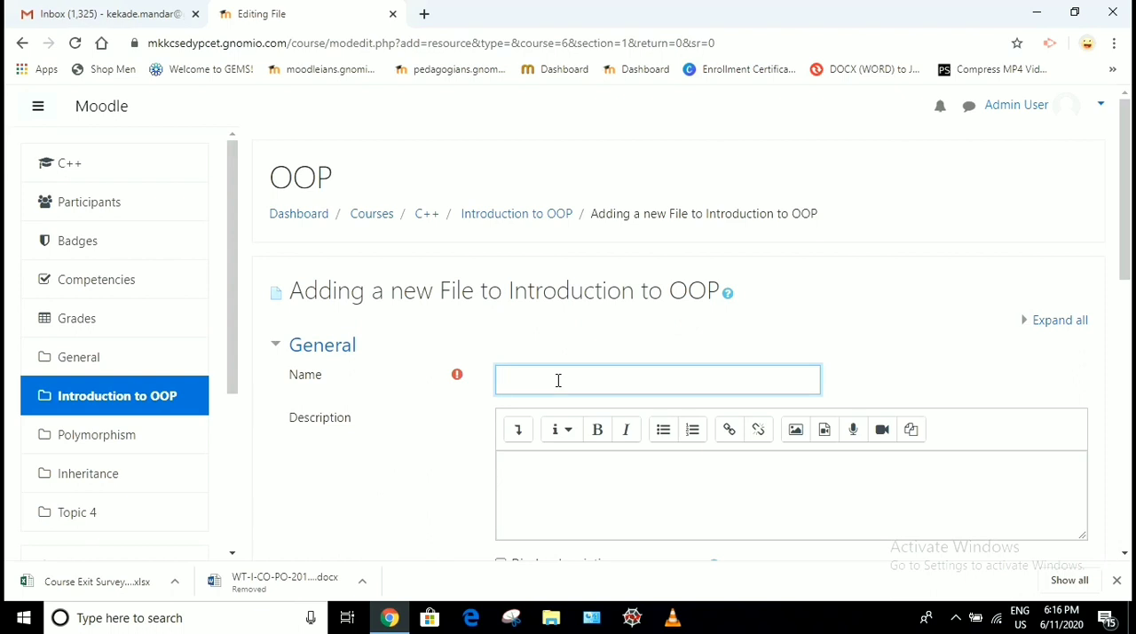
{"action": "type", "text": "Difference between C & C++"}
{"action": "left_click", "coordinate": [598, 469]}
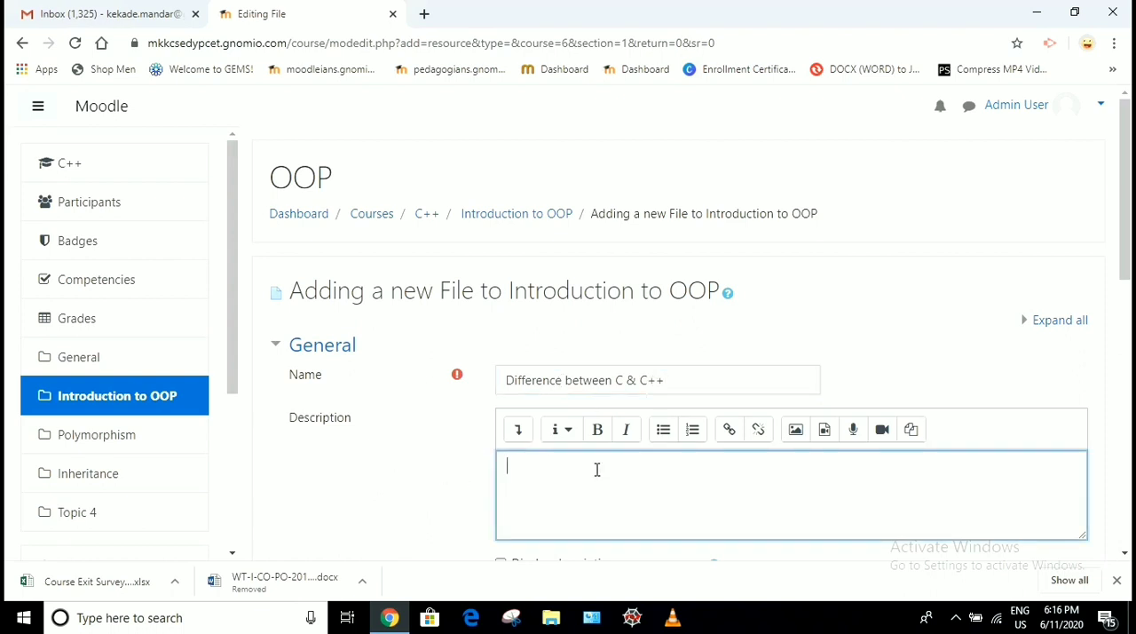
Choose the Word document "C Vrs CPP" from the Desktop's cpp folder as the attachment for the resource
{"action": "scroll", "coordinate": [598, 470], "scroll_direction": "down", "scroll_amount": 2}
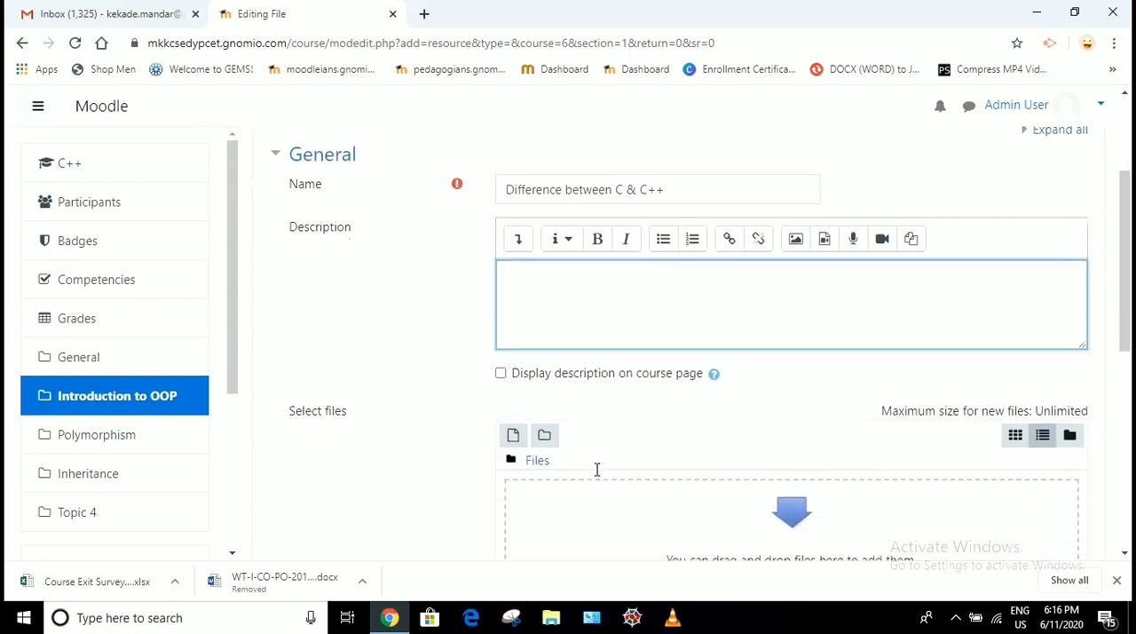
{"action": "scroll", "coordinate": [597, 469], "scroll_direction": "down", "scroll_amount": 1}
{"action": "scroll", "coordinate": [597, 470], "scroll_direction": "down", "scroll_amount": 2}
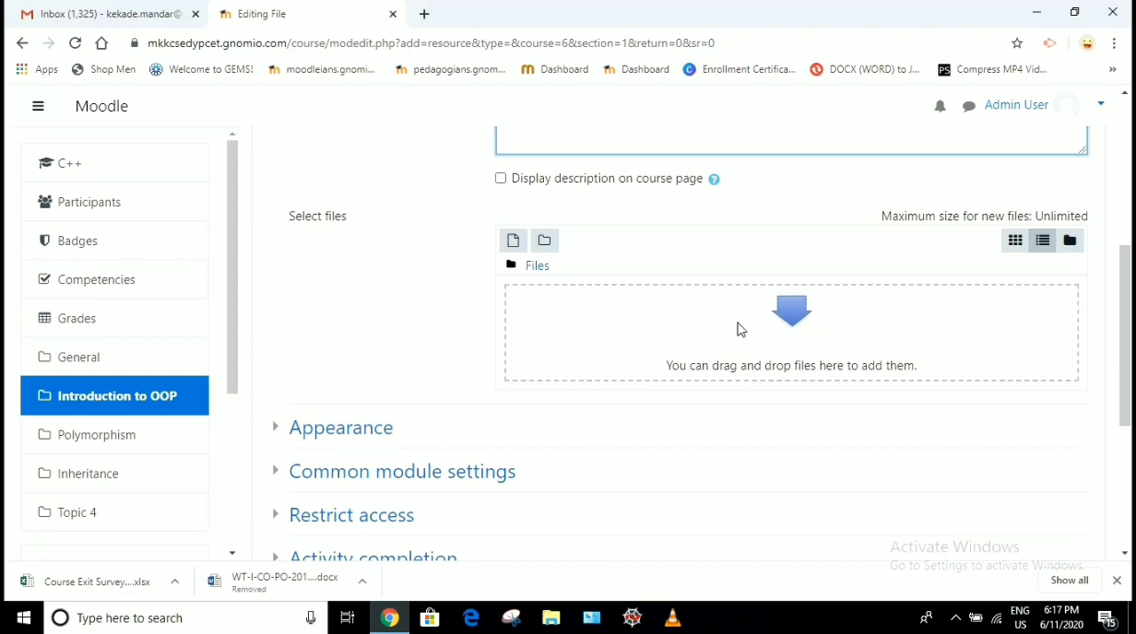
{"action": "left_click", "coordinate": [789, 326]}
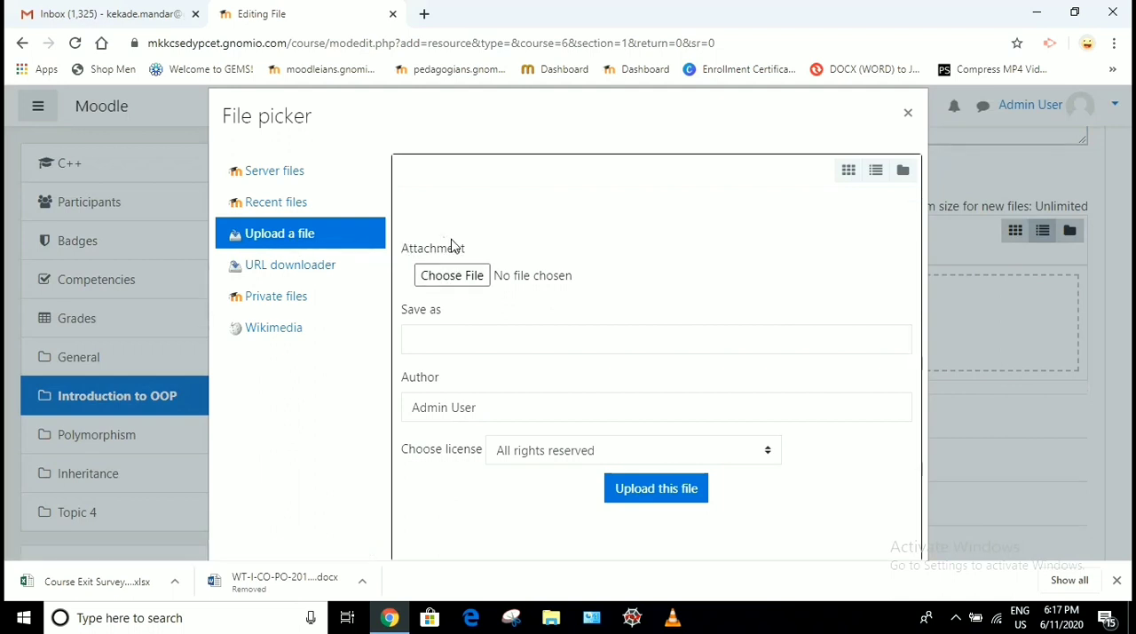
{"action": "left_click", "coordinate": [460, 281]}
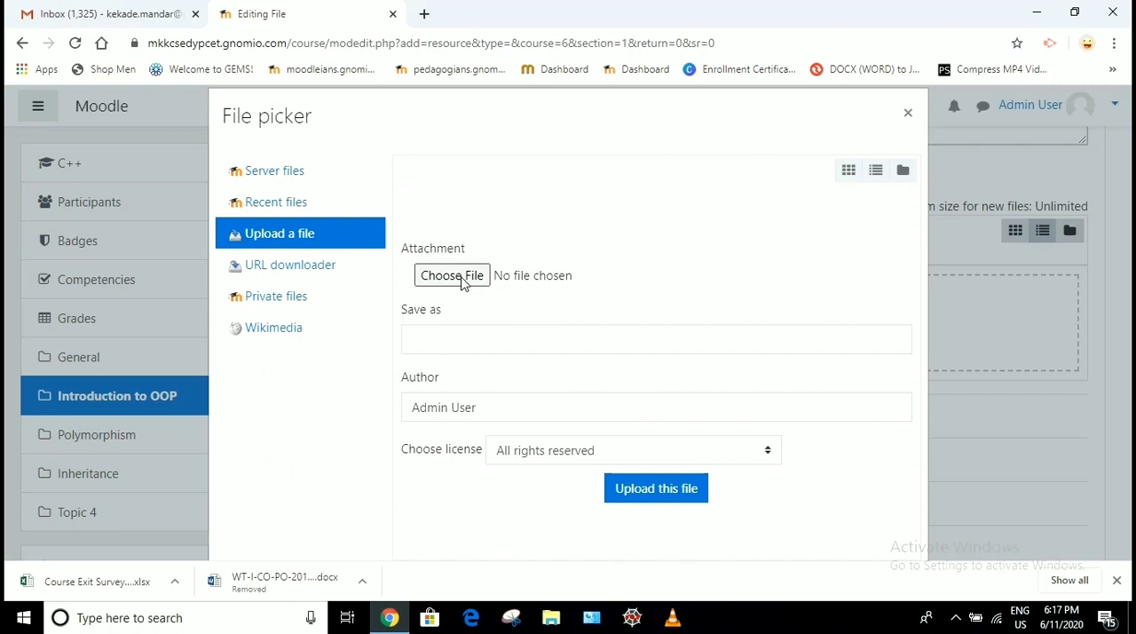
{"action": "left_click", "coordinate": [461, 278]}
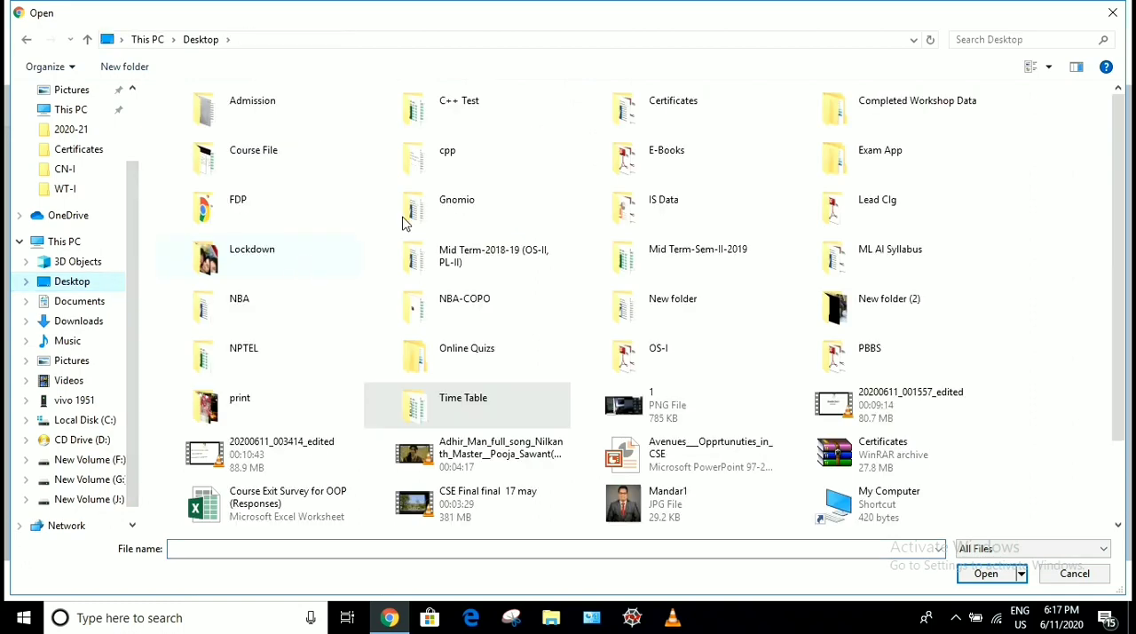
{"action": "double_click", "coordinate": [444, 156]}
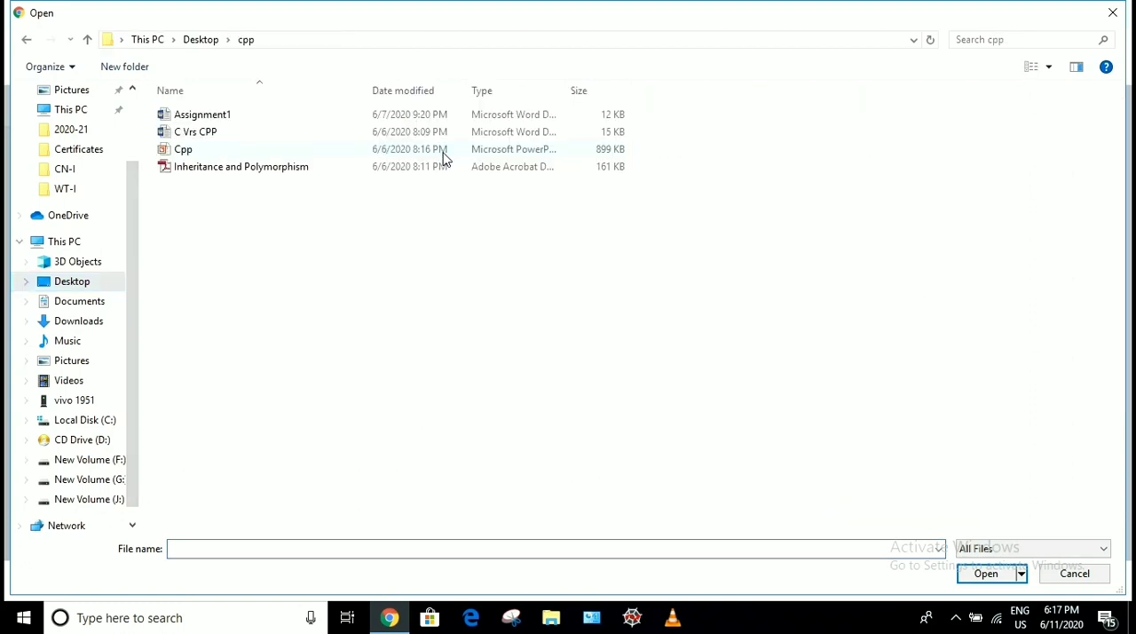
{"action": "double_click", "coordinate": [213, 135]}
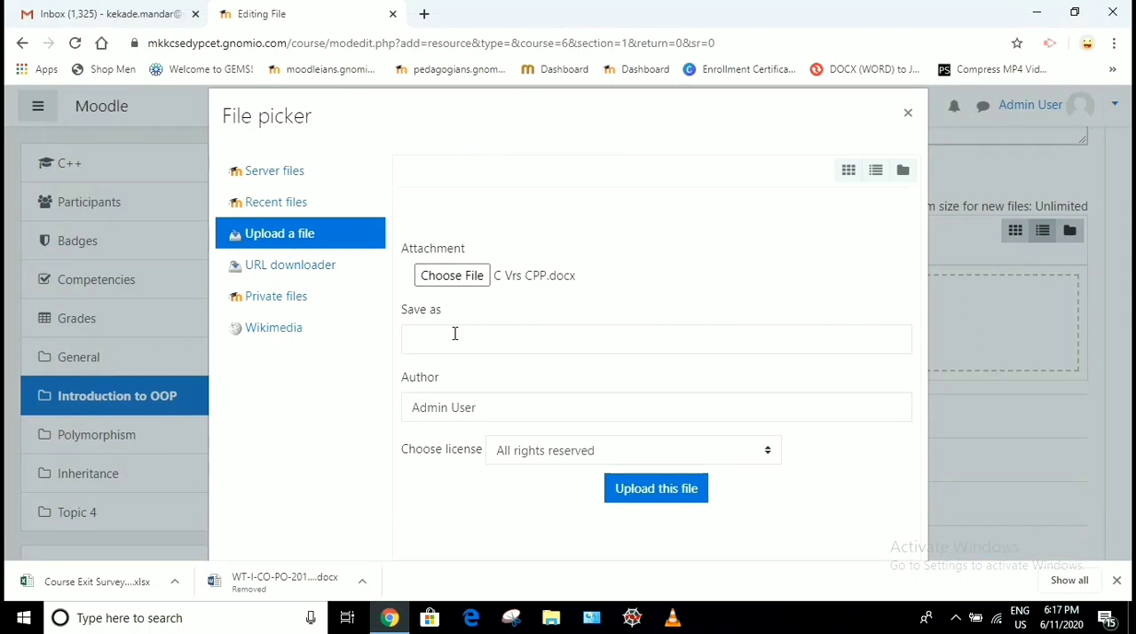
Upload the chosen document to the resource, saving it as "C Vrs C++"
{"action": "left_click", "coordinate": [455, 332]}
{"action": "type", "text": "C"}
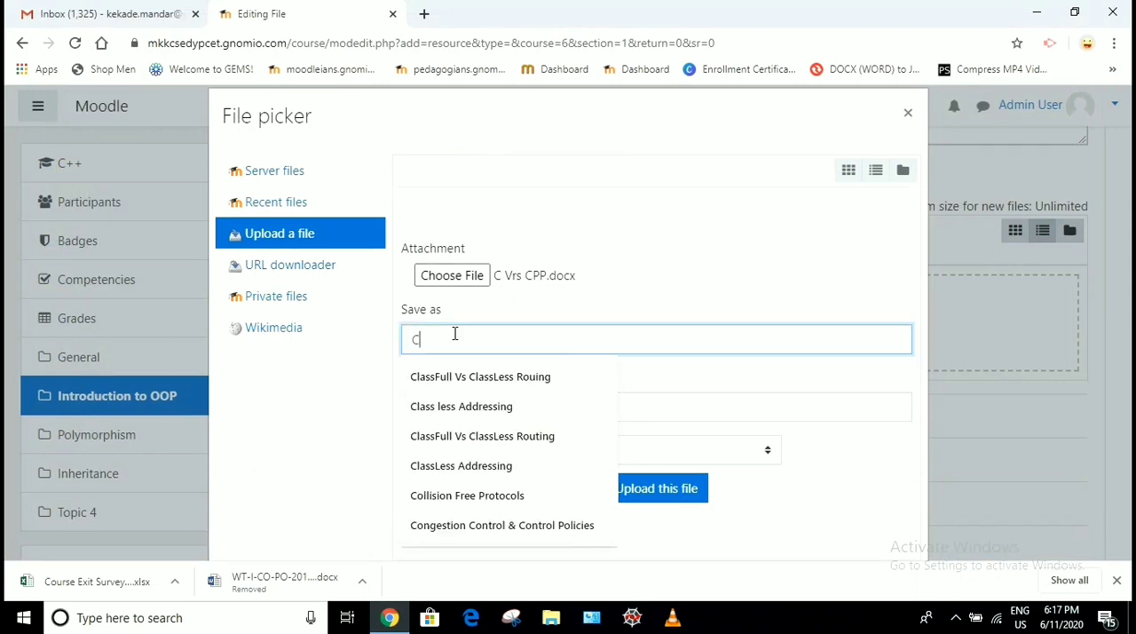
{"action": "type", "text": " Vrs C++"}
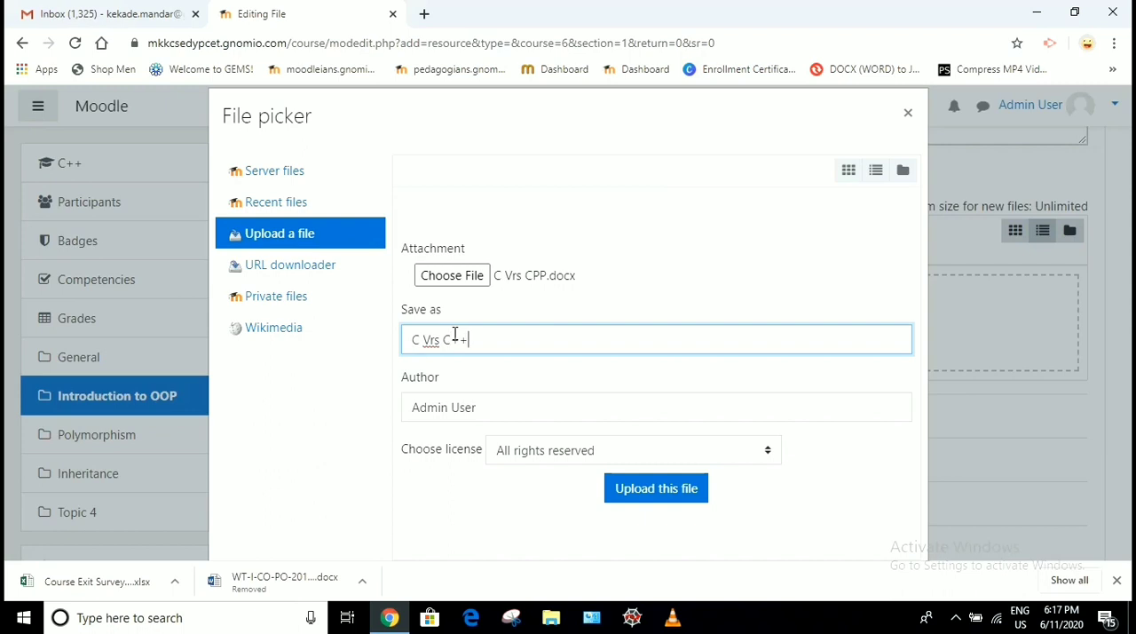
{"action": "left_click", "coordinate": [639, 488]}
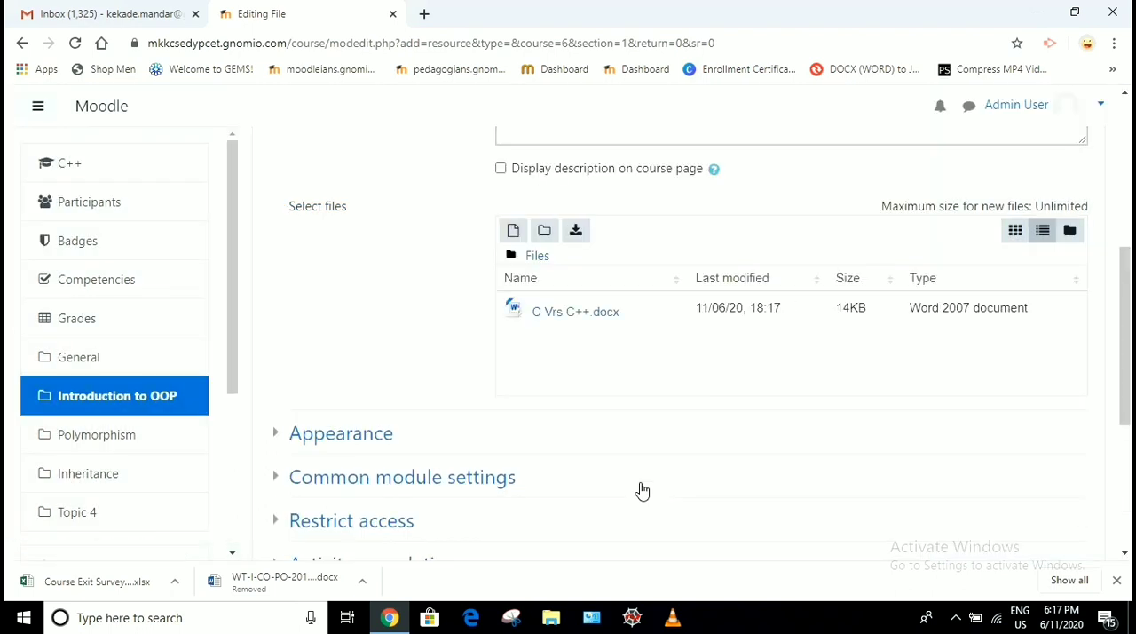
Review the file resource's Appearance settings, including the available display options
{"action": "scroll", "coordinate": [641, 491], "scroll_direction": "down", "scroll_amount": 3}
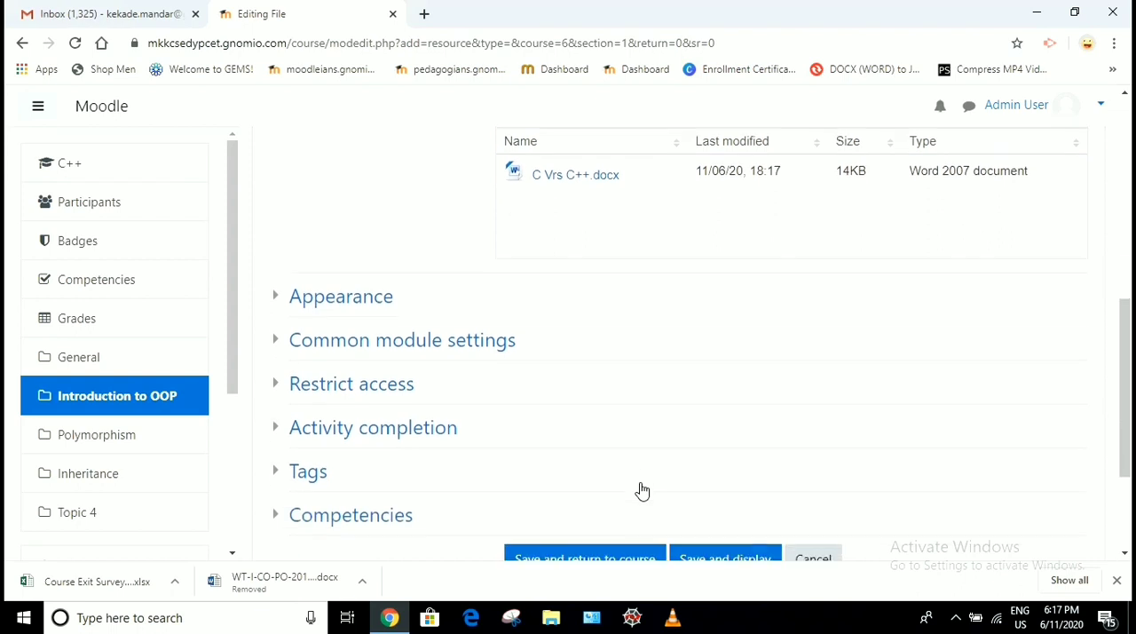
{"action": "scroll", "coordinate": [642, 491], "scroll_direction": "down", "scroll_amount": 2}
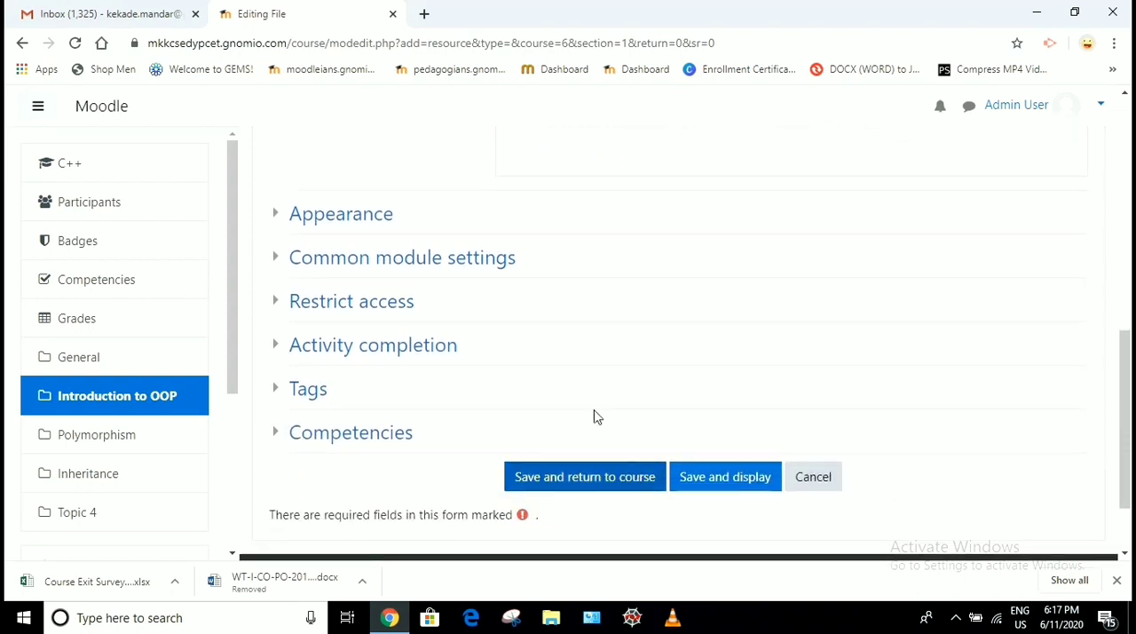
{"action": "scroll", "coordinate": [572, 380], "scroll_direction": "up", "scroll_amount": 1}
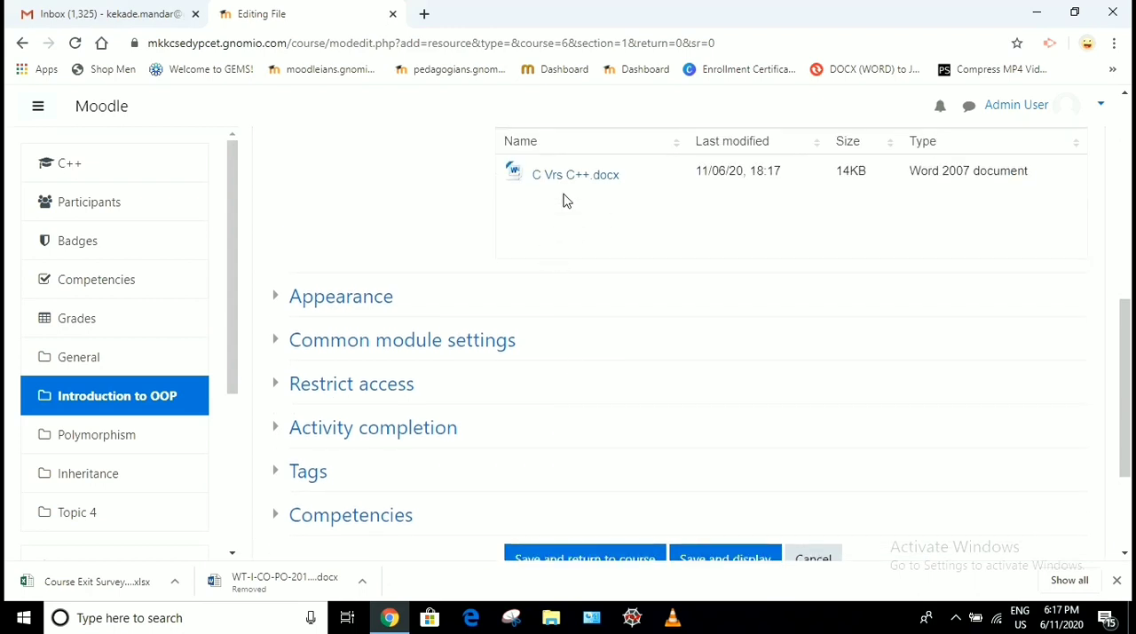
{"action": "left_click", "coordinate": [345, 299]}
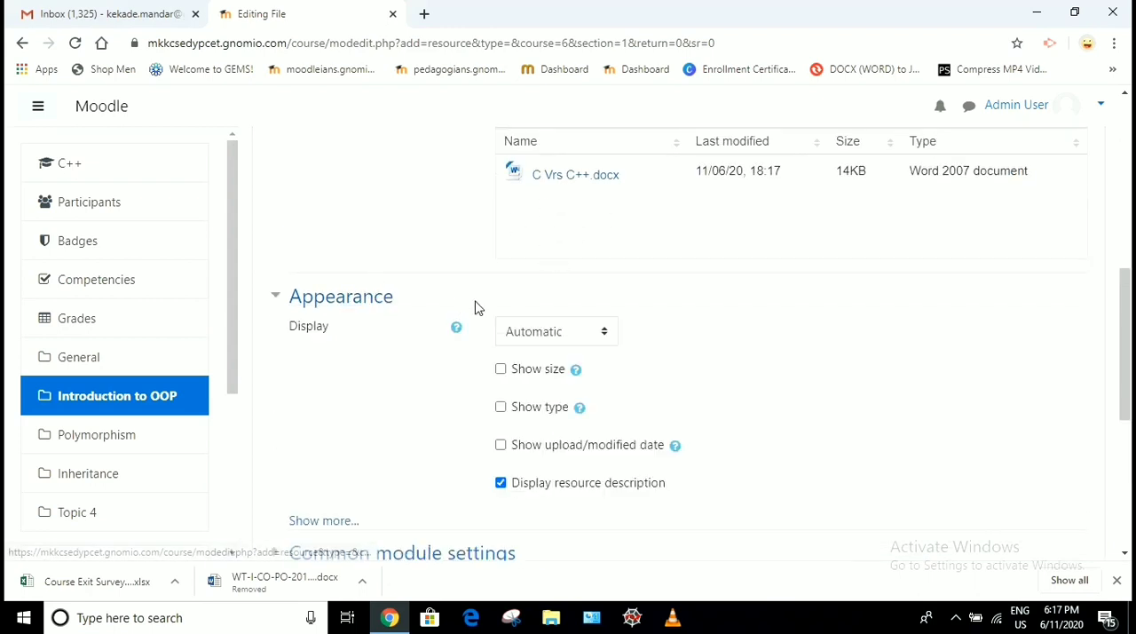
{"action": "scroll", "coordinate": [474, 307], "scroll_direction": "down", "scroll_amount": 1}
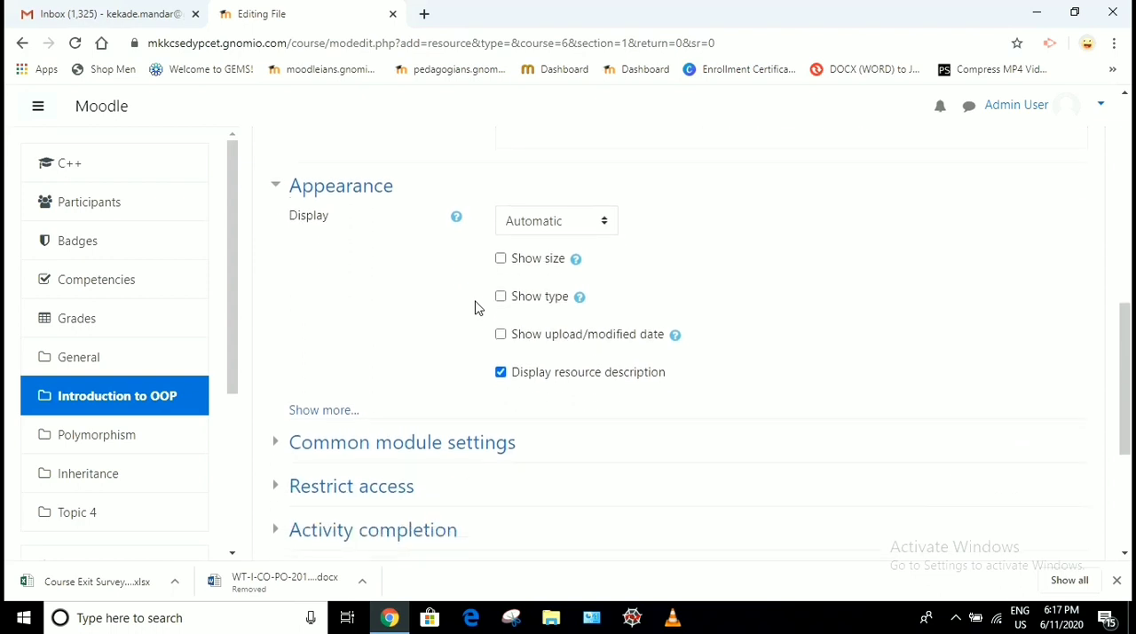
{"action": "left_click", "coordinate": [564, 224]}
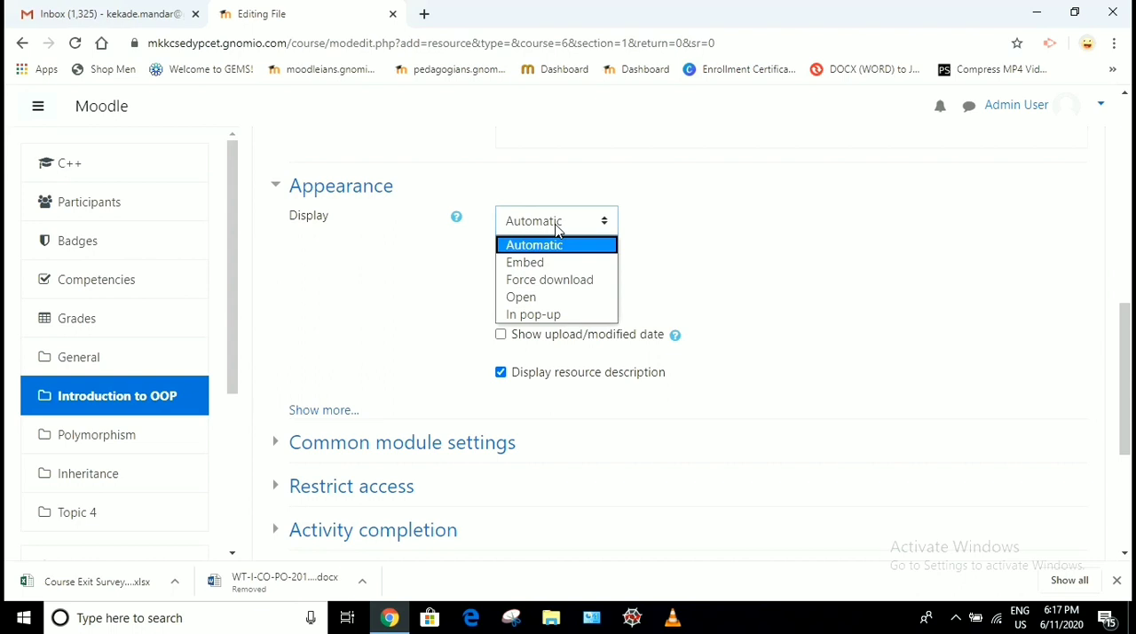
{"action": "left_click", "coordinate": [556, 229]}
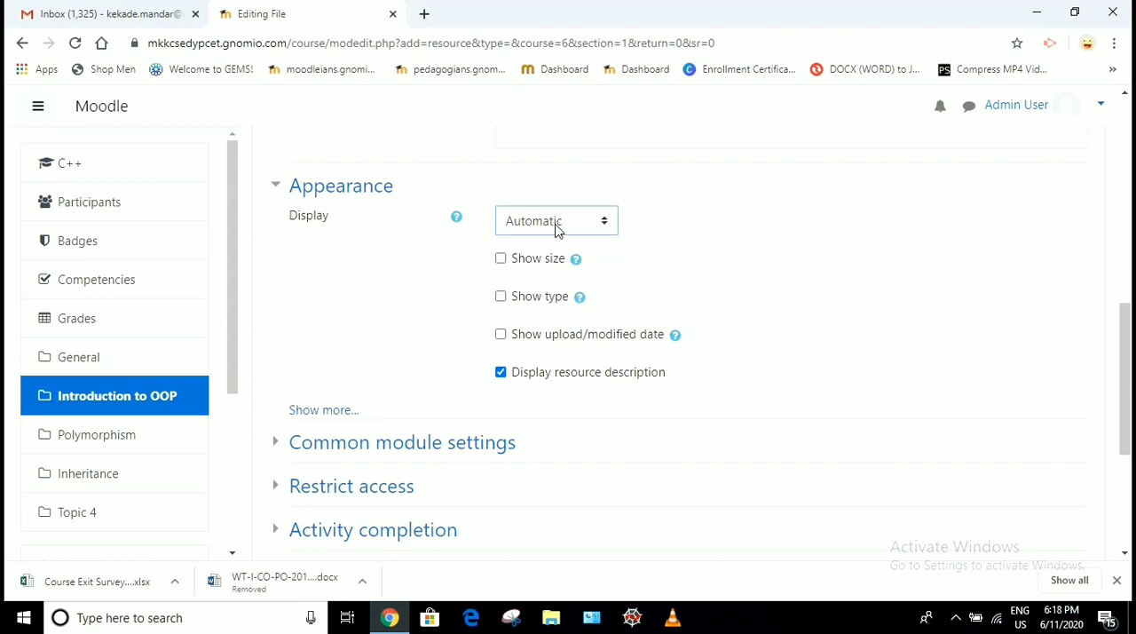
{"action": "scroll", "coordinate": [557, 229], "scroll_direction": "down", "scroll_amount": 1}
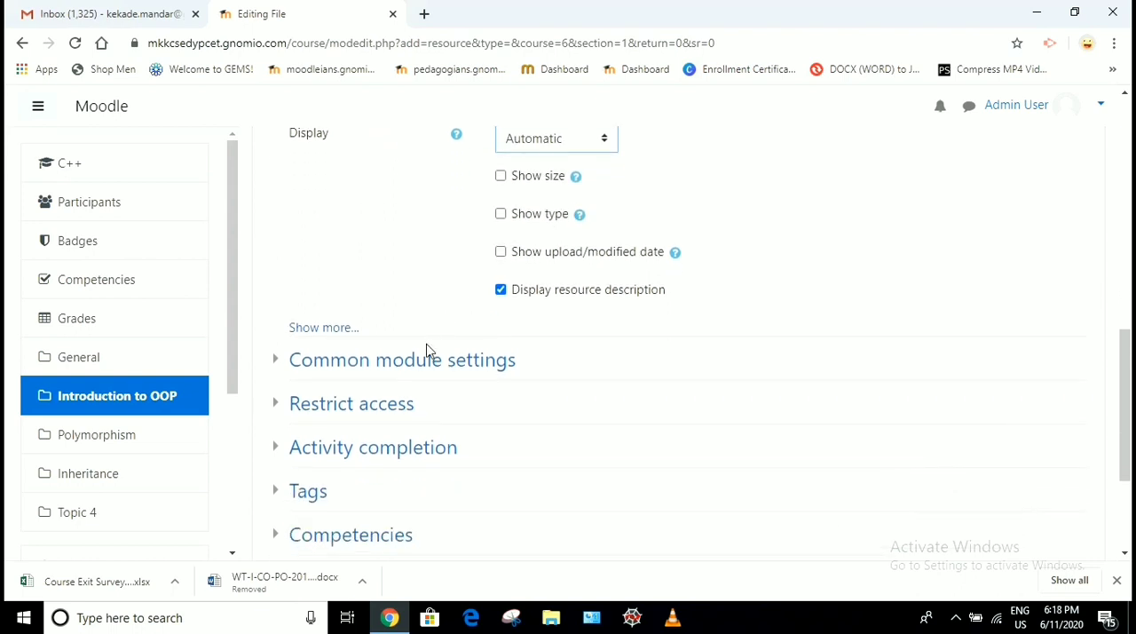
Set completion tracking to "Show activity as complete when conditions are met" and save the resource, returning to the course
{"action": "left_click", "coordinate": [413, 365]}
{"action": "scroll", "coordinate": [637, 331], "scroll_direction": "down", "scroll_amount": 2}
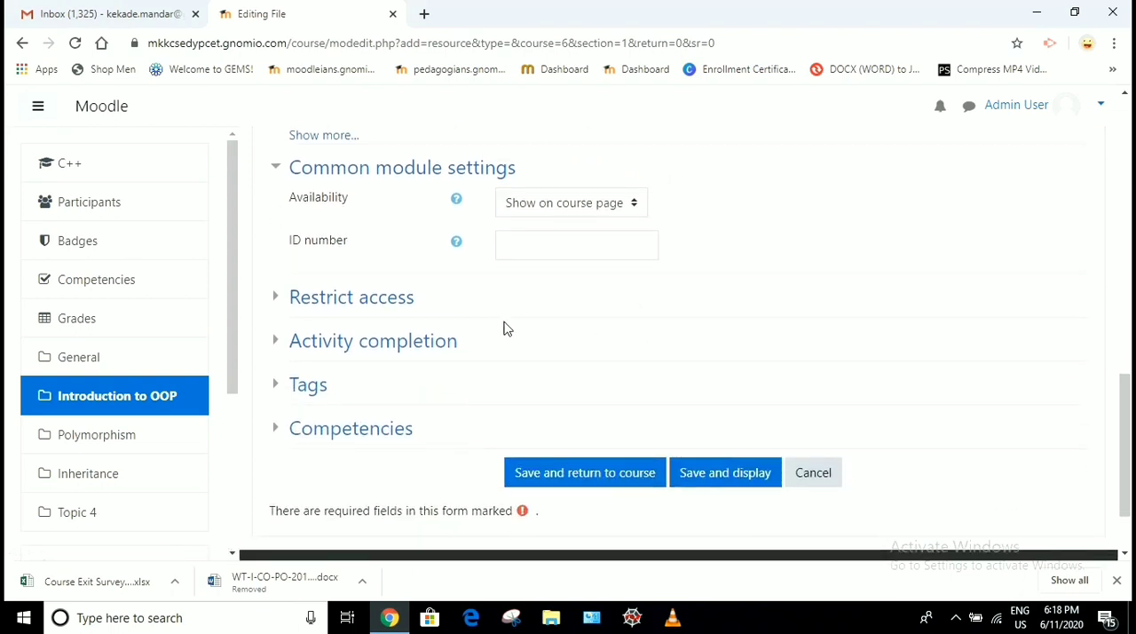
{"action": "left_click", "coordinate": [387, 340]}
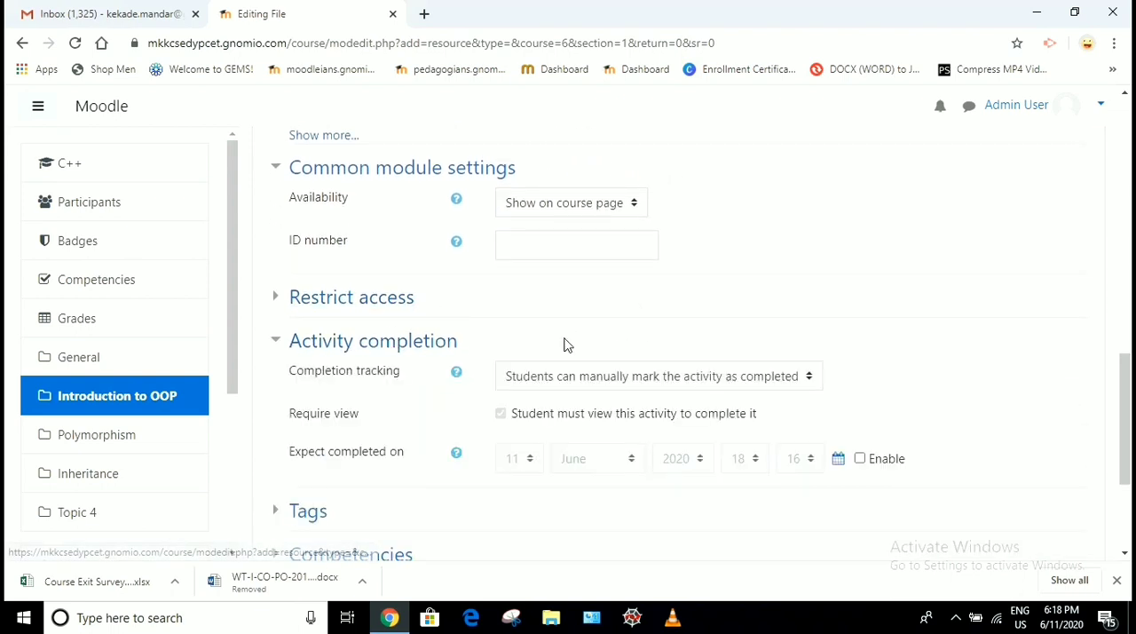
{"action": "scroll", "coordinate": [563, 345], "scroll_direction": "down", "scroll_amount": 2}
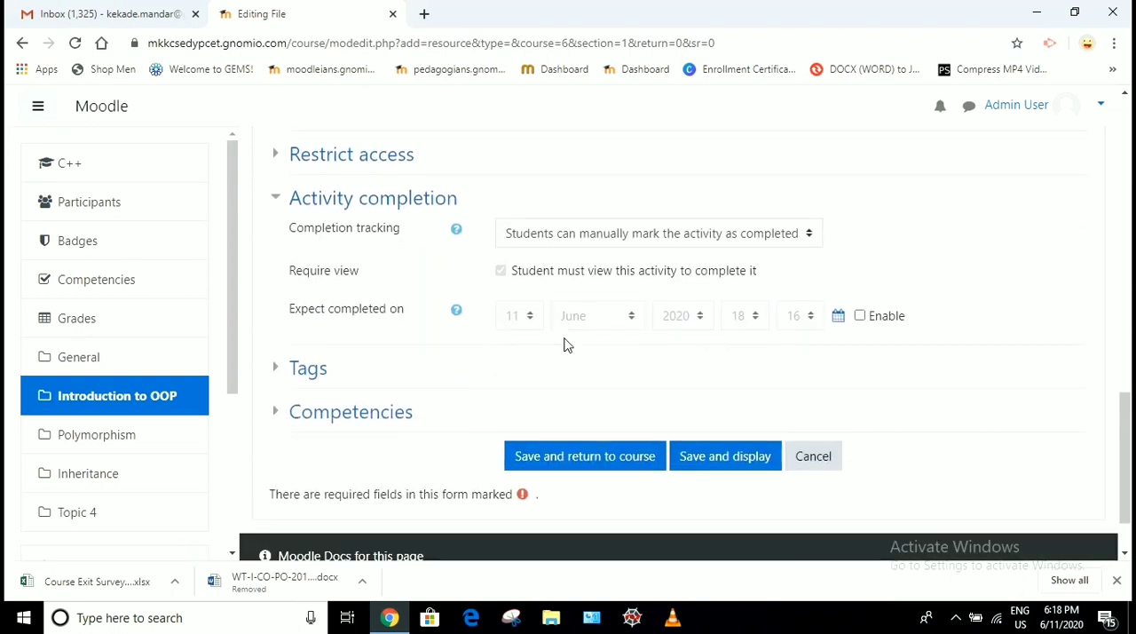
{"action": "left_click", "coordinate": [576, 238]}
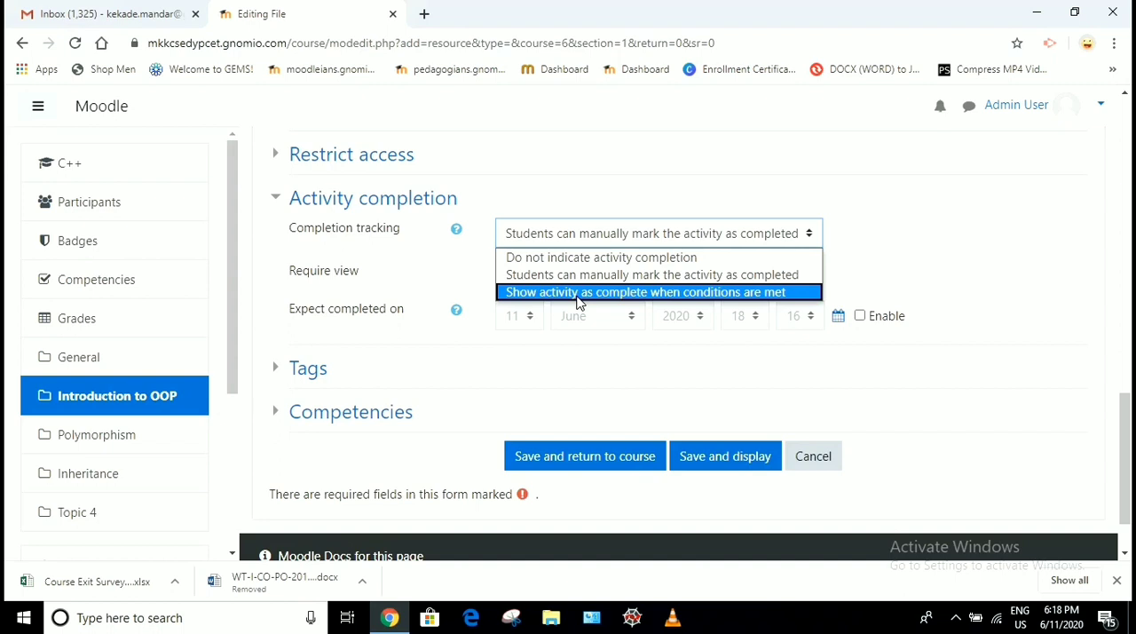
{"action": "left_click", "coordinate": [578, 297]}
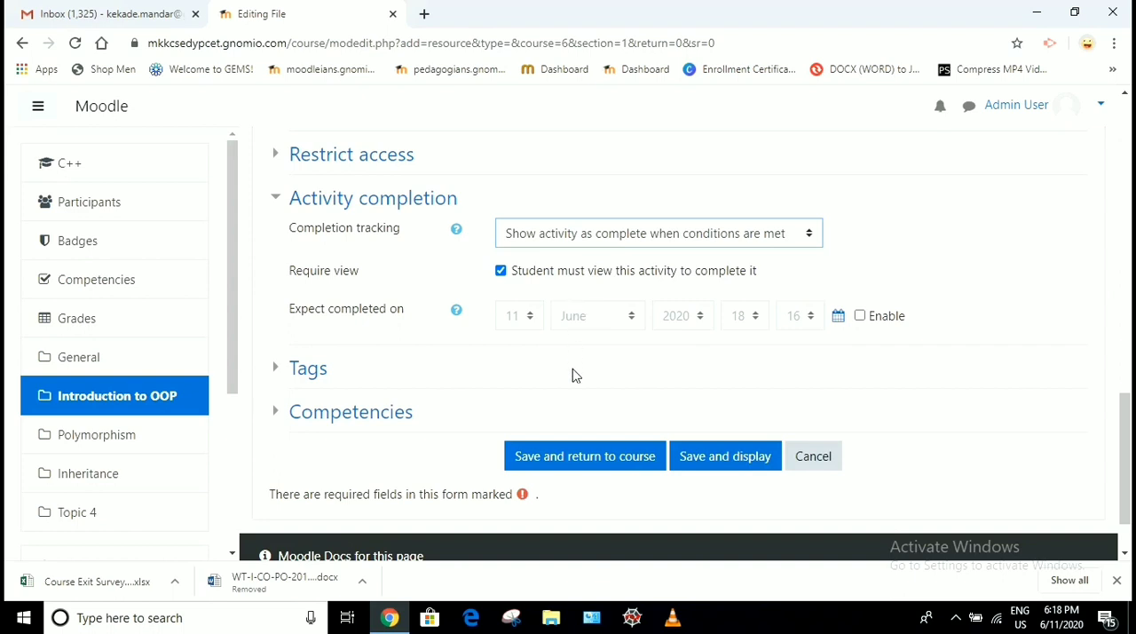
{"action": "left_click", "coordinate": [555, 464]}
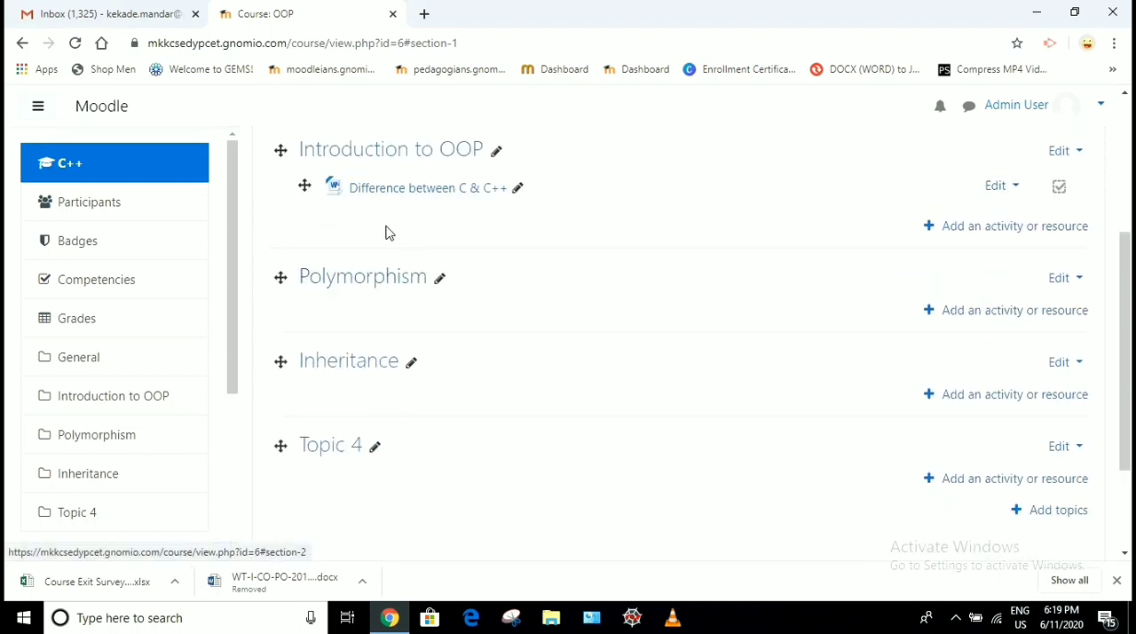
Open the "Difference between C & C++" resource from the Introduction to OOP section to check its file
{"action": "scroll", "coordinate": [385, 233], "scroll_direction": "up", "scroll_amount": 1}
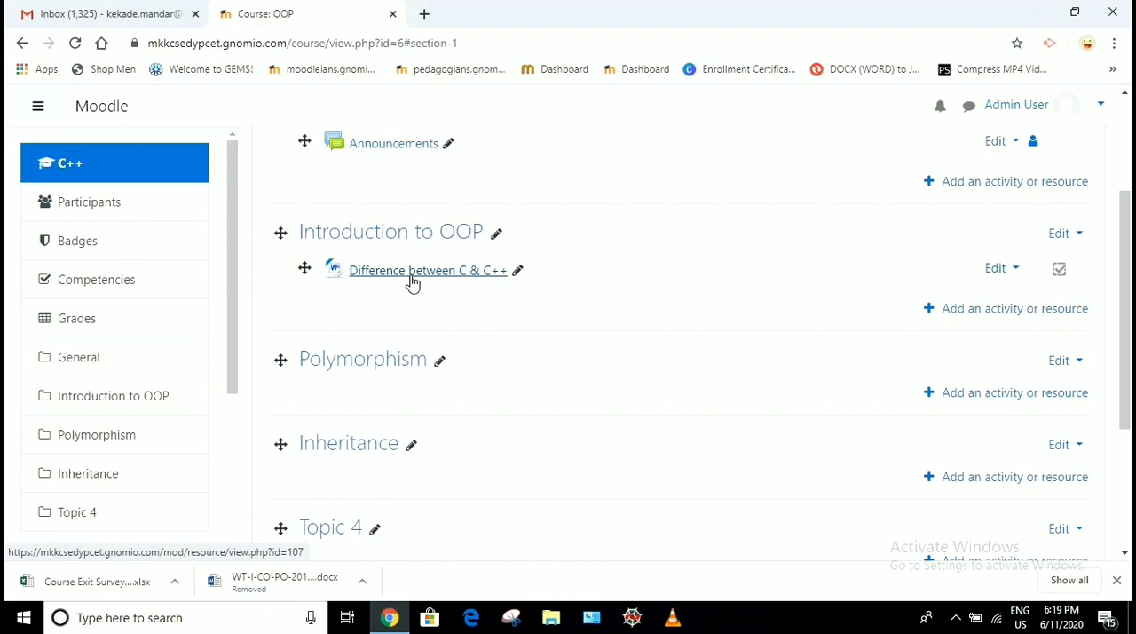
{"action": "left_click", "coordinate": [414, 276]}
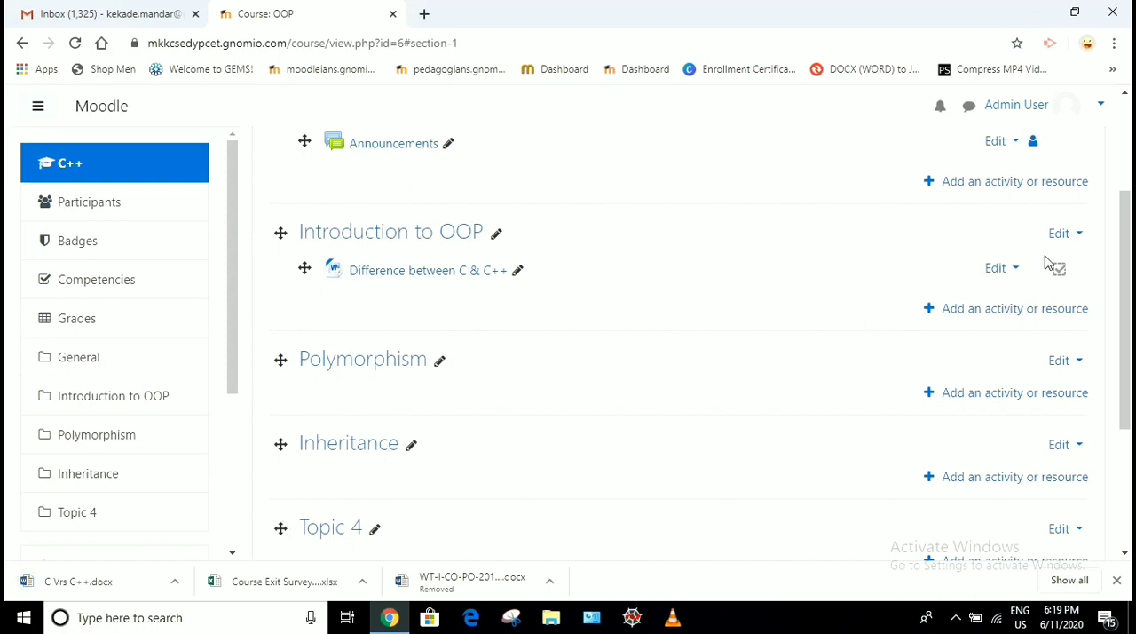
{"action": "mouse_move", "coordinate": [1059, 280]}
{"action": "scroll", "coordinate": [752, 324], "scroll_direction": "up", "scroll_amount": 2}
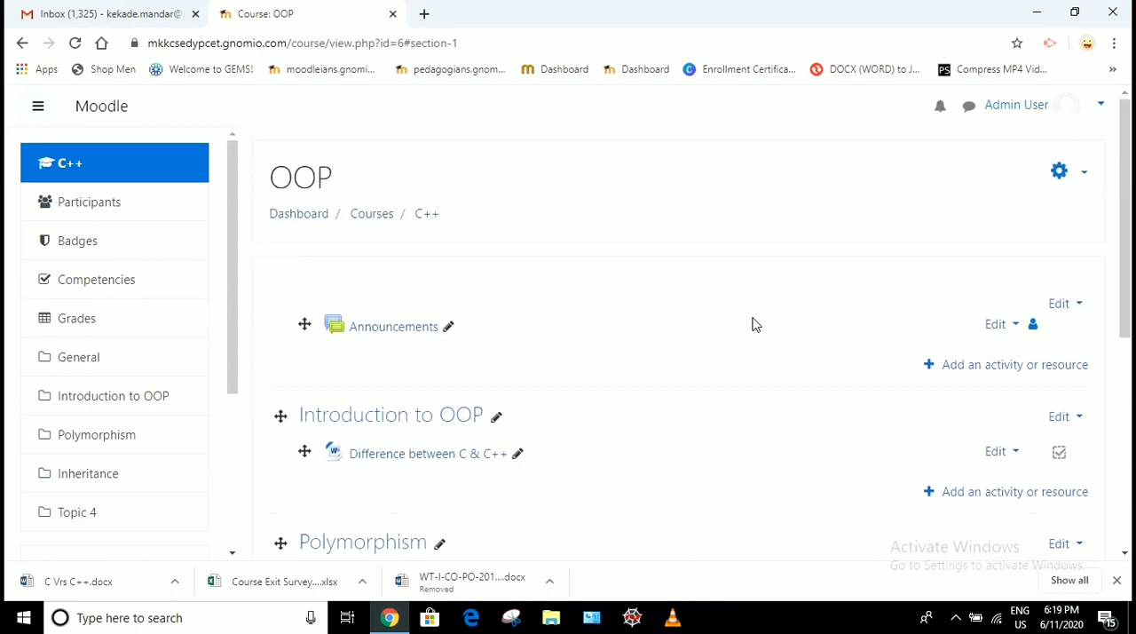